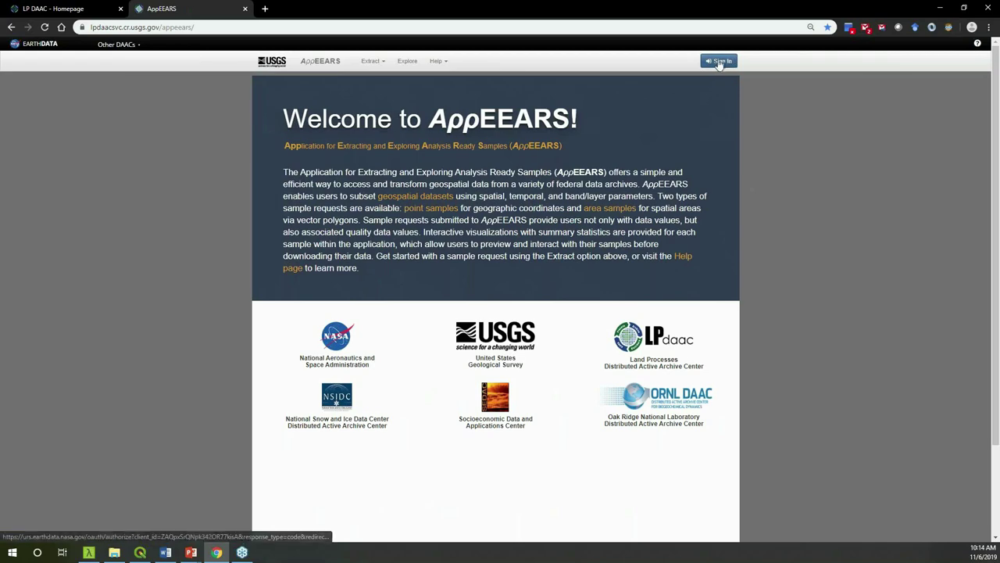
- Sign in, open the Available Products page and look through the selectable datasets
click(718, 63)
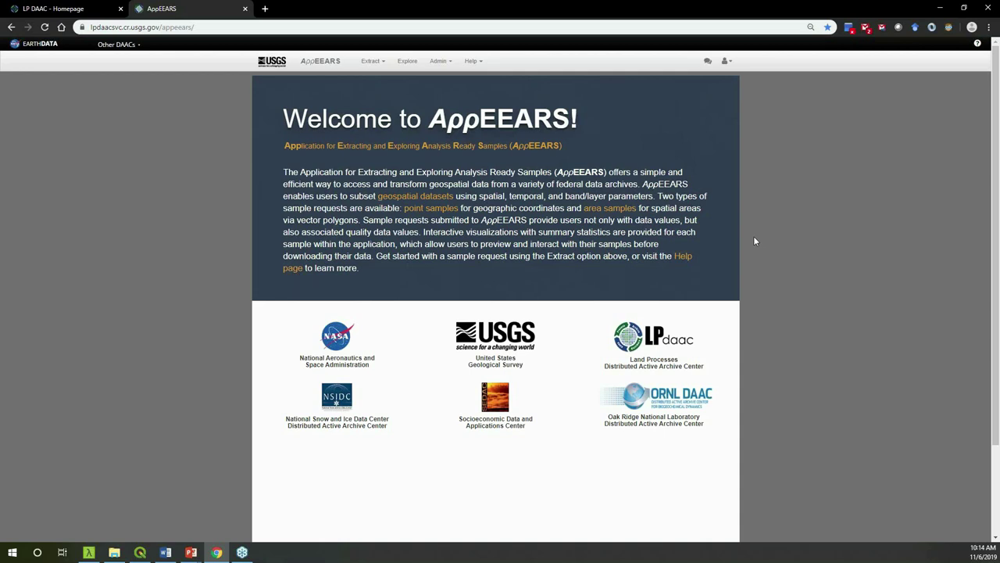
click(480, 65)
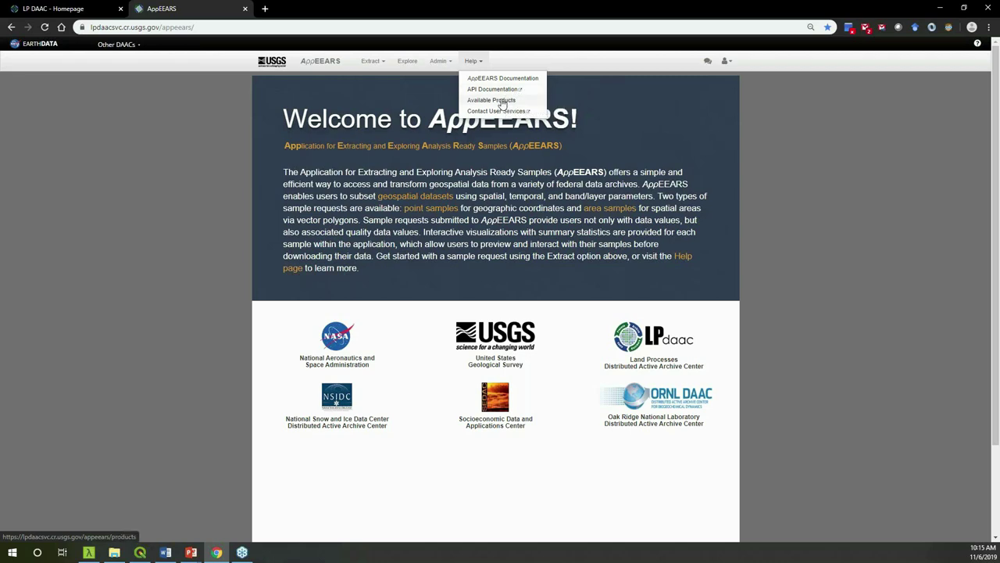
click(503, 104)
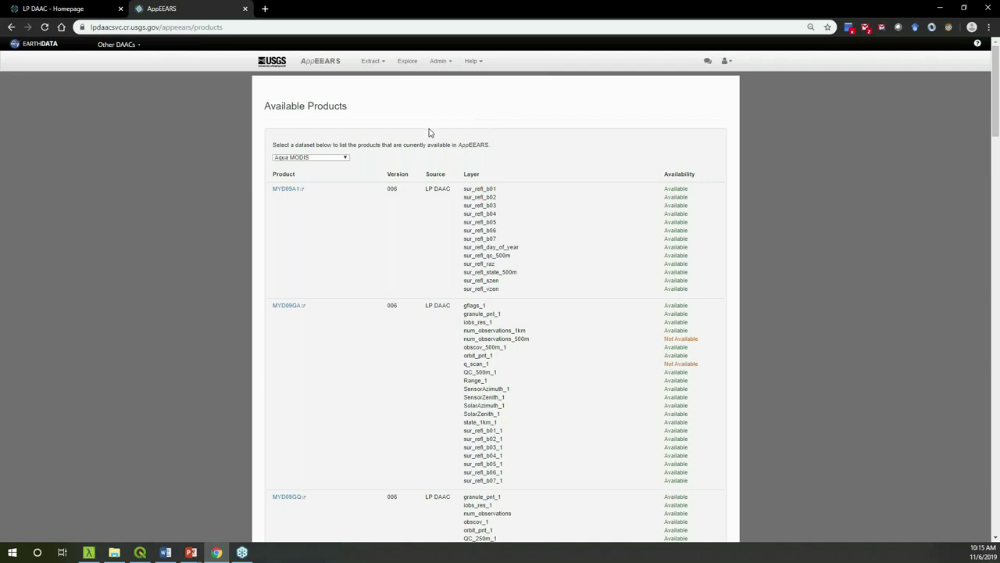
click(346, 158)
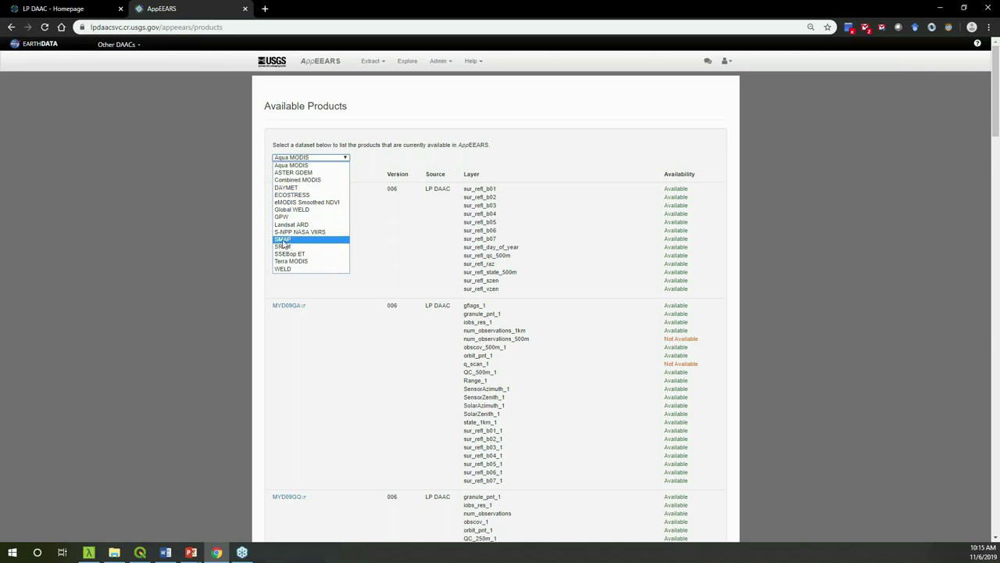
click(385, 110)
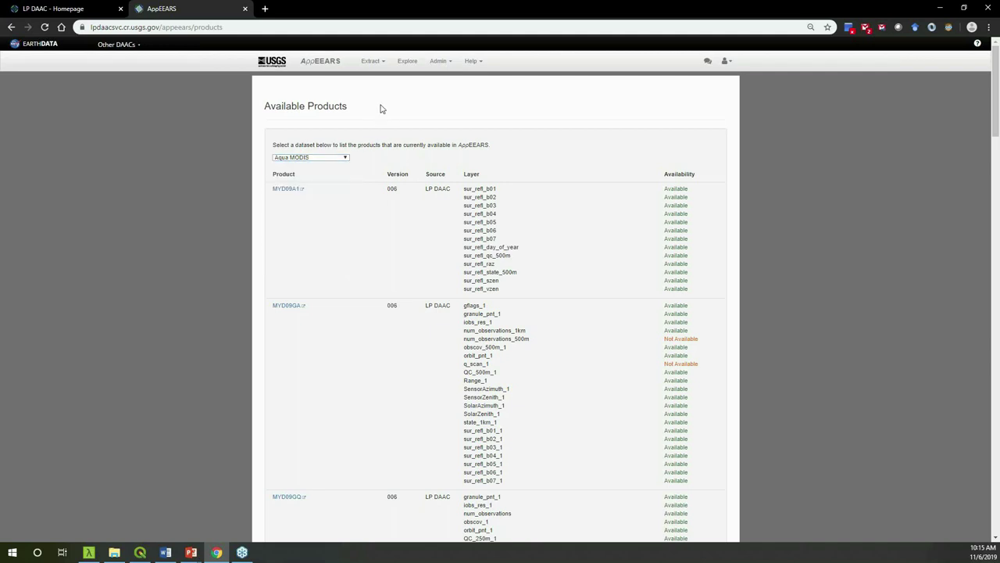
- Start a new area sample extraction request and name it ECOSTRESS DEMO
click(379, 64)
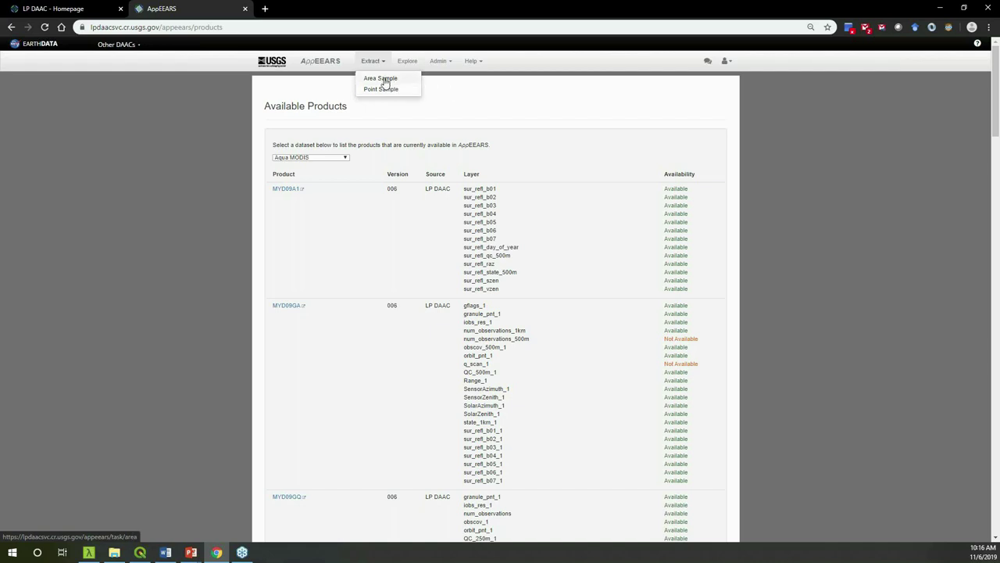
click(383, 79)
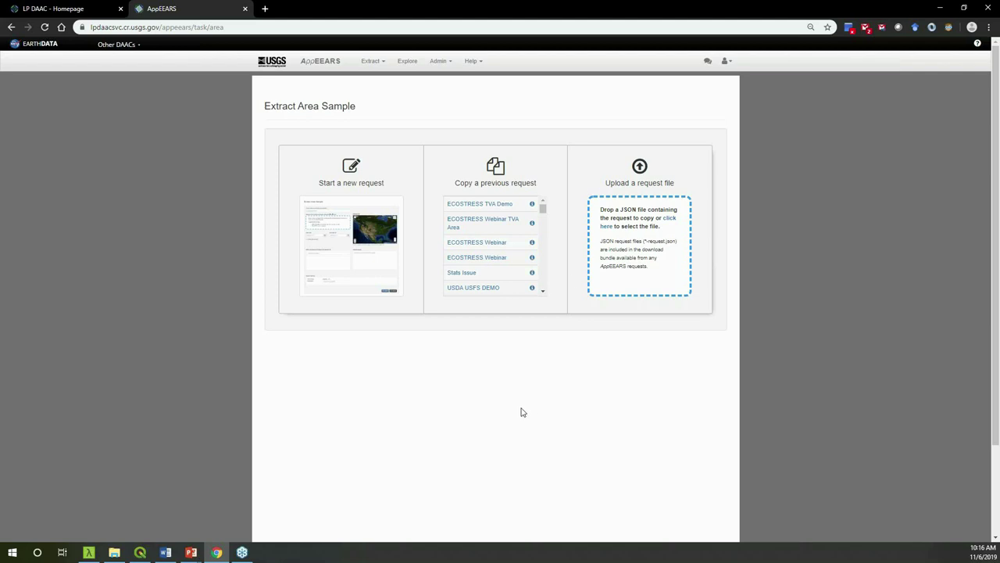
click(355, 247)
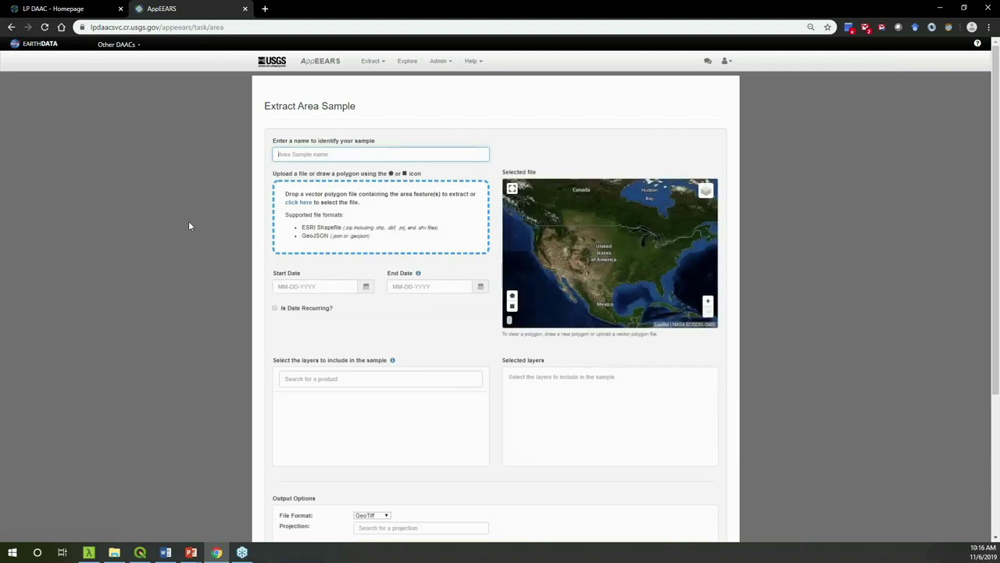
text(ECOSTRESS DEMO)
click(202, 223)
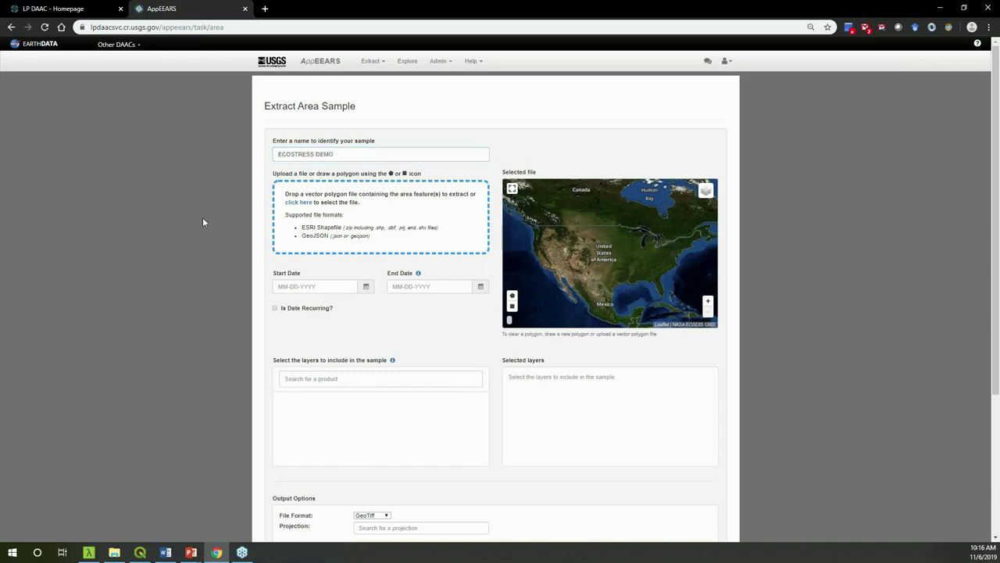
- Draw a bounding rectangle around the state of Alabama on the map as the sample area
scroll(202, 223, down, 1)
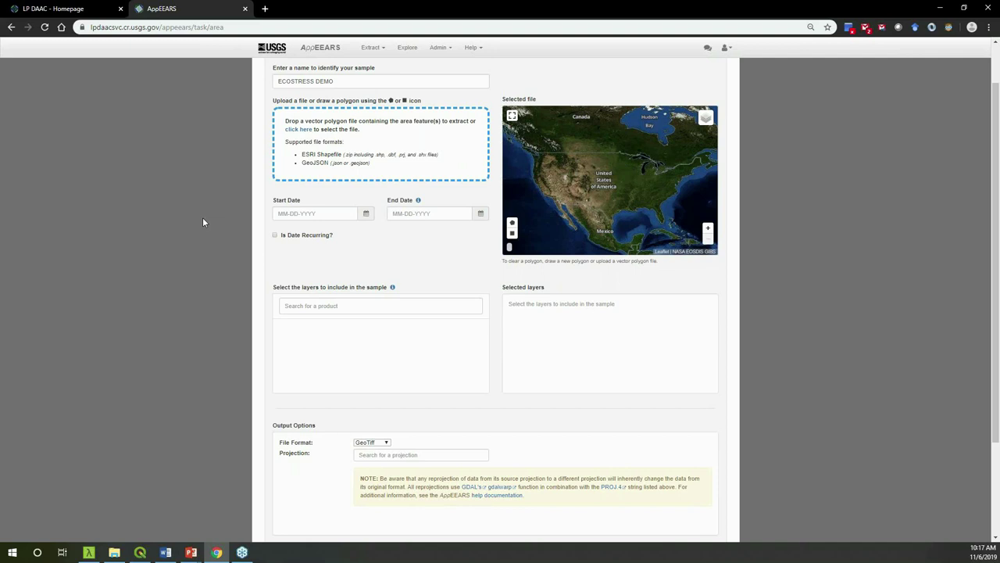
drag(651, 206, 609, 197)
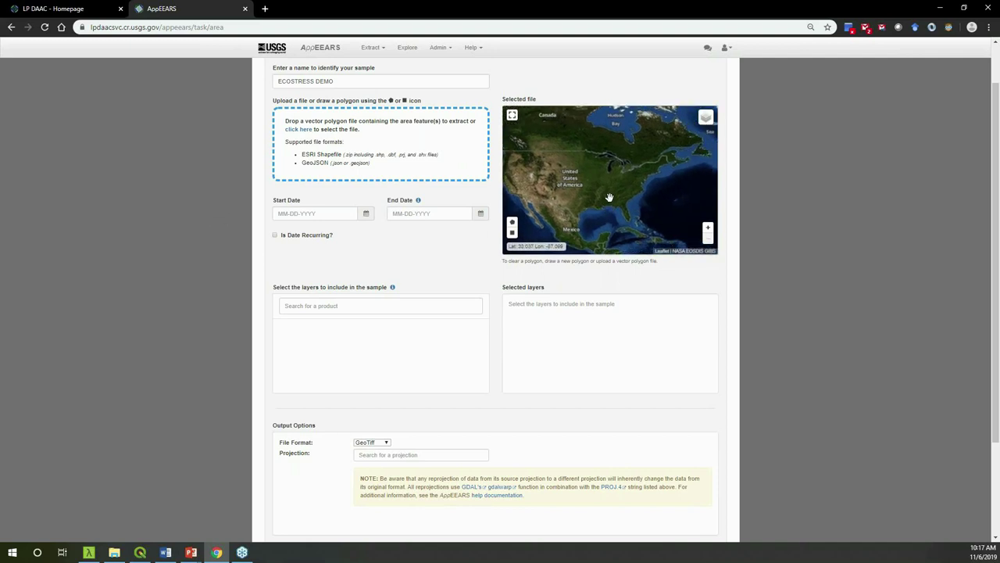
scroll(609, 197, up, 4)
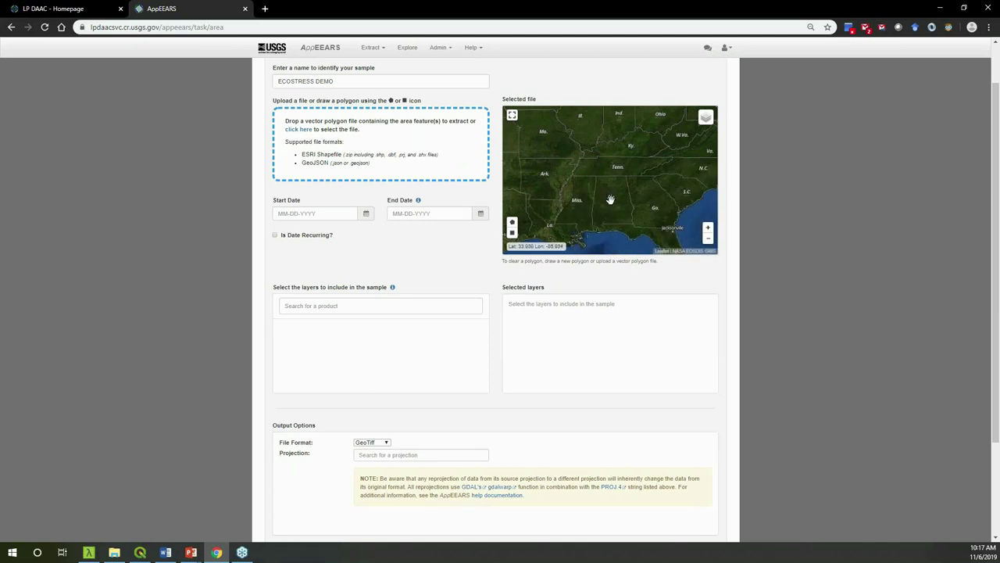
click(513, 233)
drag(579, 167, 633, 236)
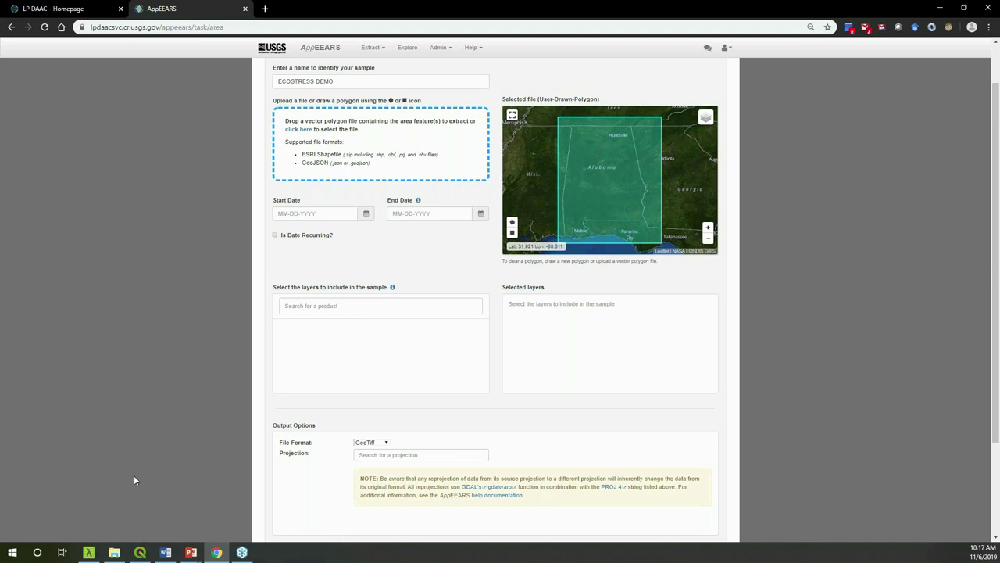
- Upload the TennesseeRiver_AL vector polygon file from the file explorer as the area to extract
click(122, 553)
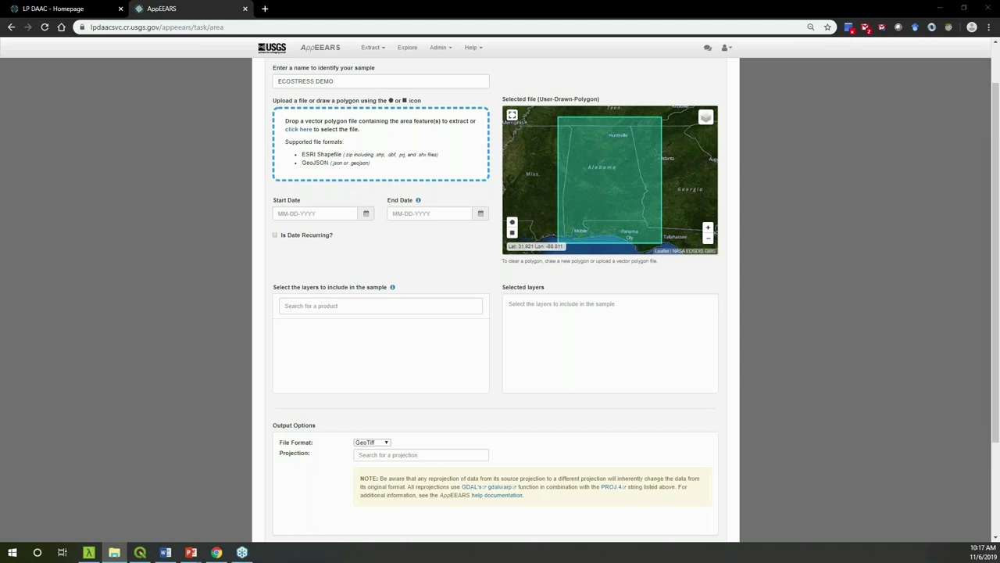
mouse_move(40, 259)
mouse_down()
mouse_move(290, 146)
mouse_move(357, 152)
mouse_up()
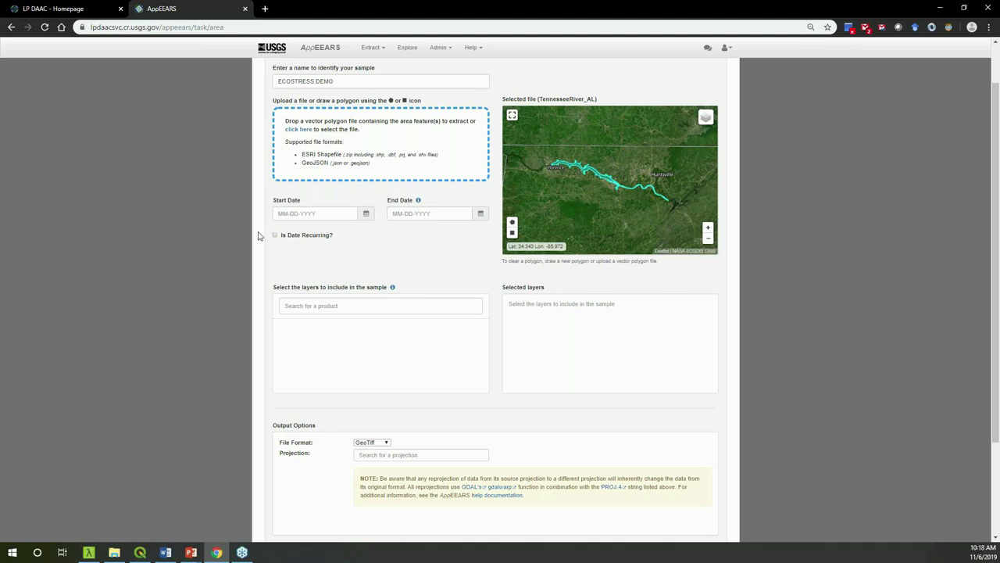
- Set the sample's start date to 07-01-2018 using the calendar
click(367, 215)
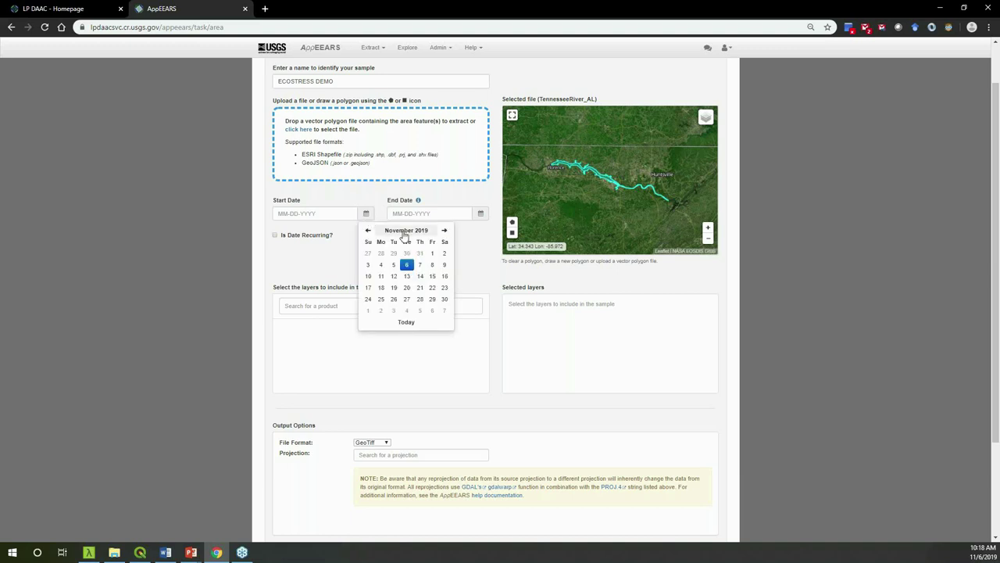
click(395, 232)
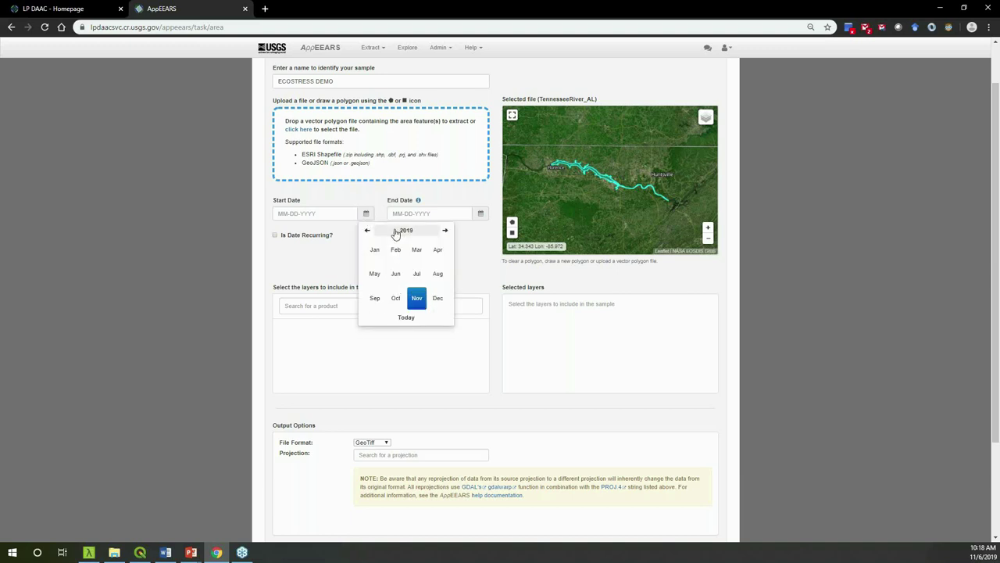
click(395, 232)
click(396, 299)
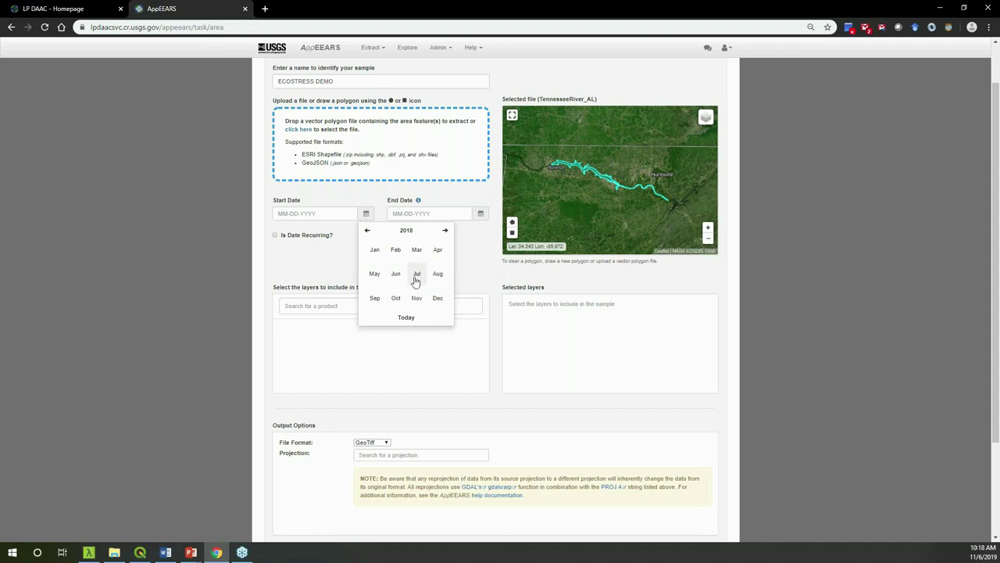
click(416, 275)
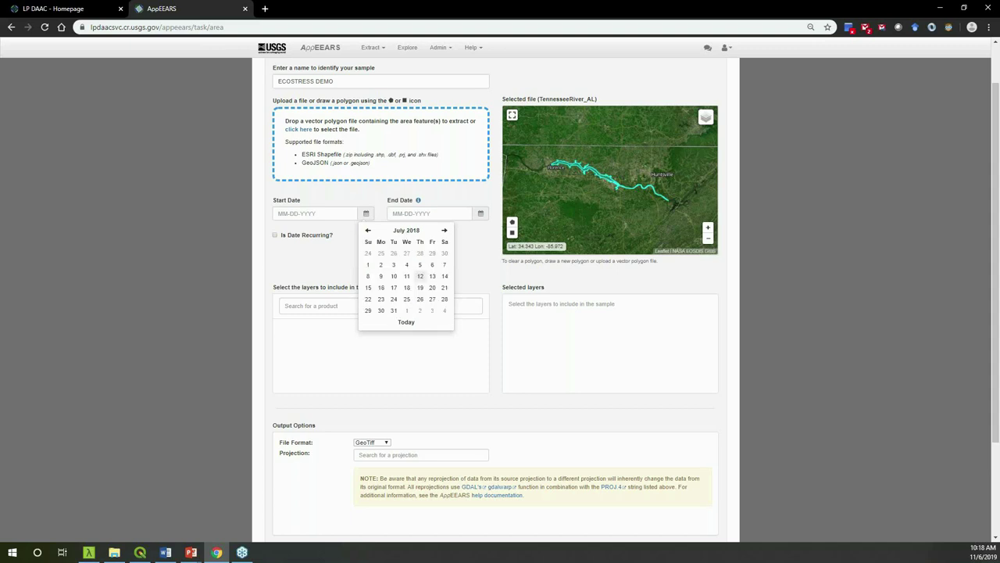
click(368, 266)
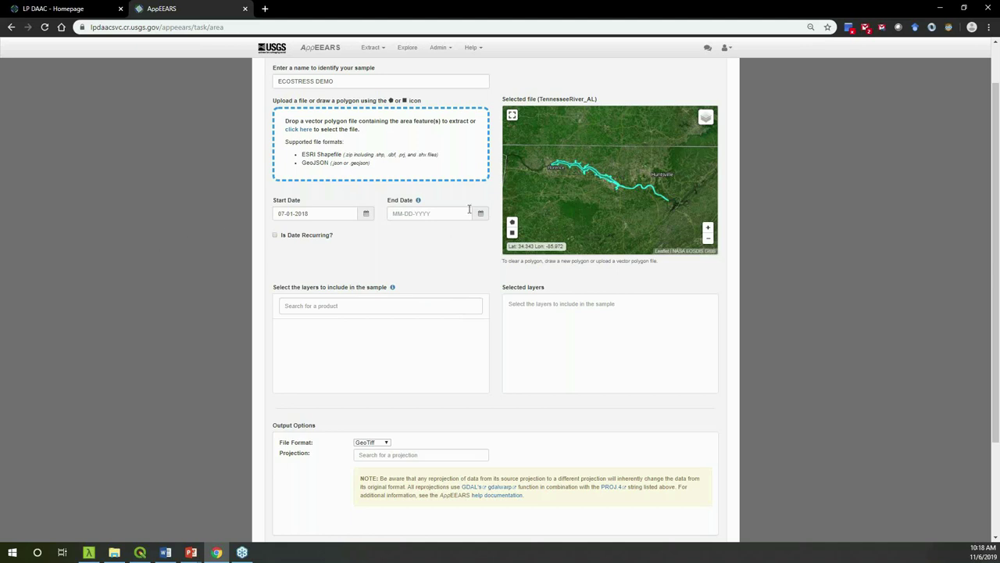
- Set the sample's end date to 10-31-2019
click(437, 215)
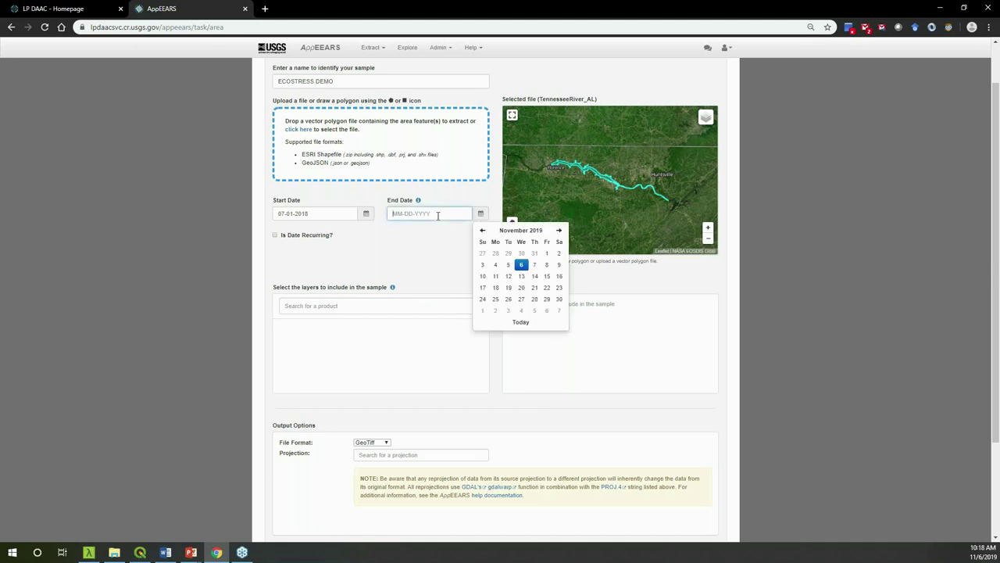
text(10-31)
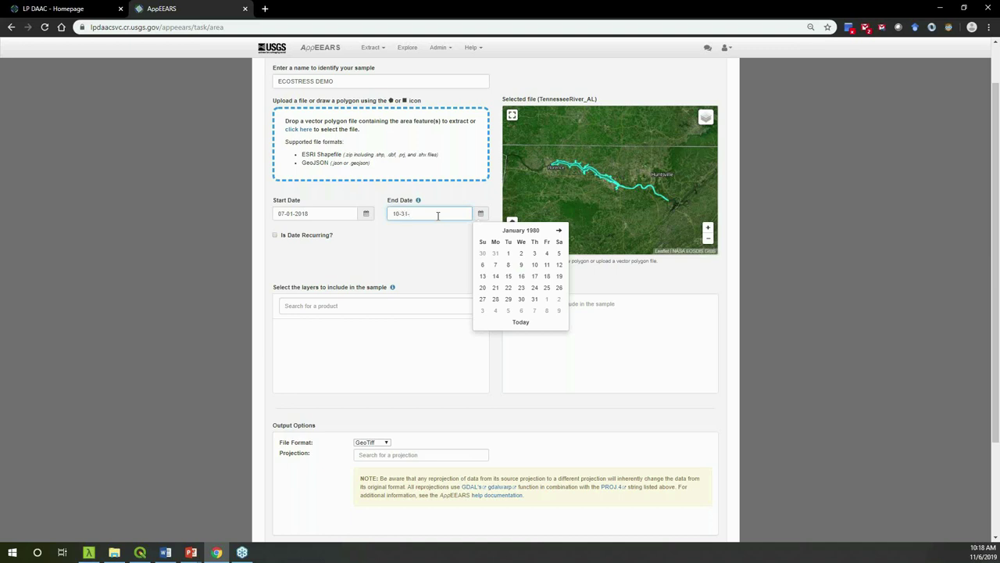
text(-2018)
click(410, 248)
click(426, 219)
key(BackSpace)
text(9)
click(412, 251)
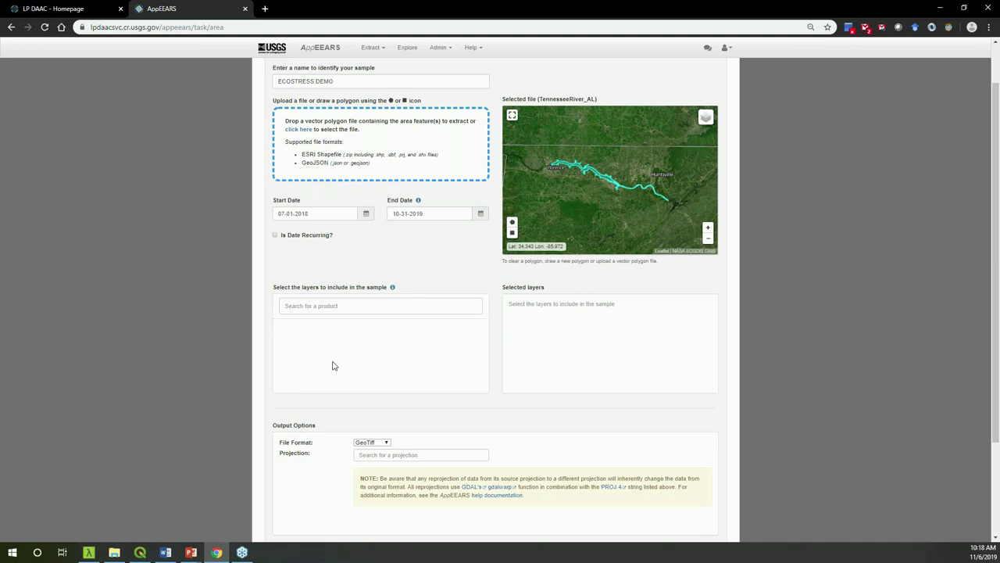
- Search the products for "ecostress" and choose ECOSTRESS Land Surface Temperature & Emissivity (ECO2LSTE.001)
click(329, 309)
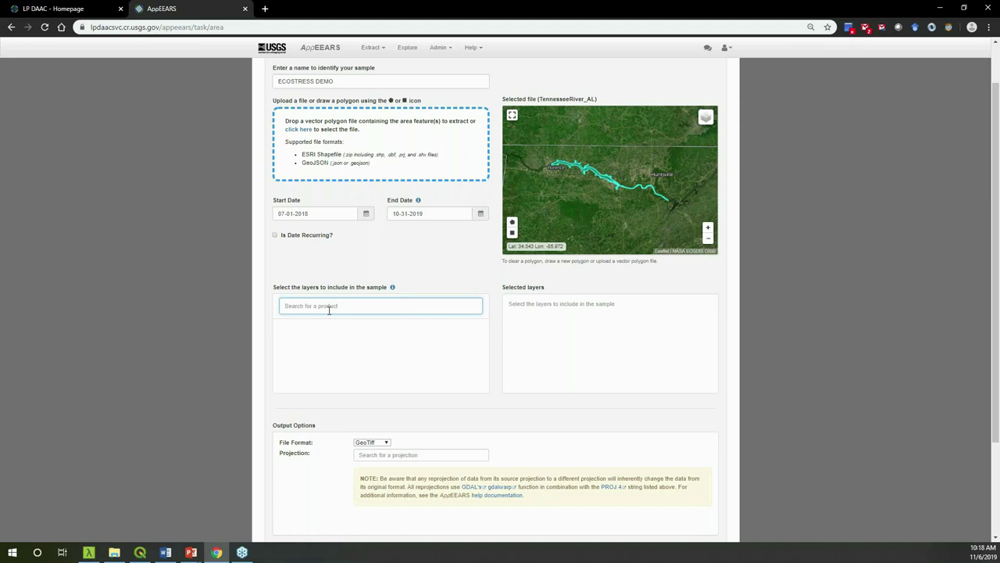
text(ecostress)
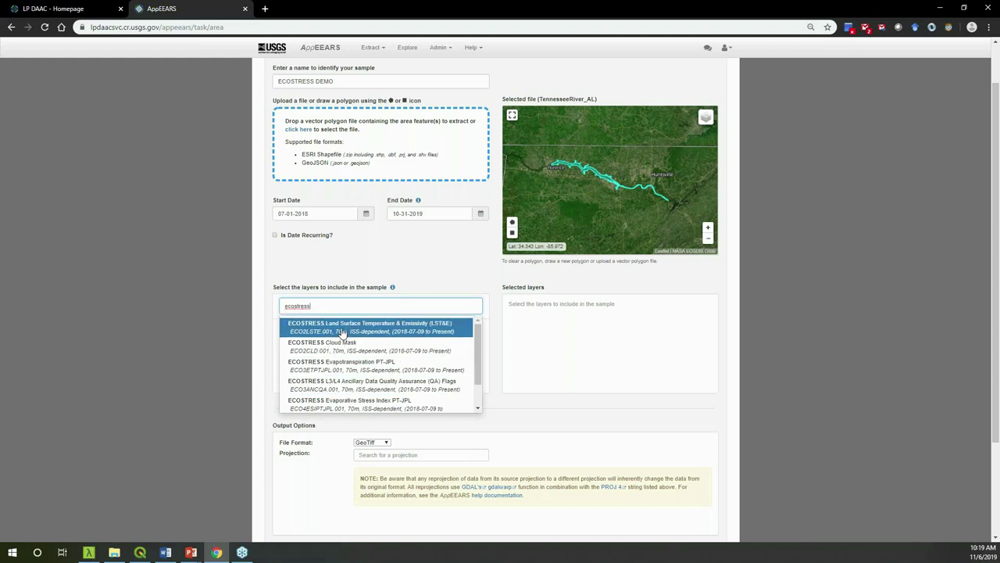
click(342, 331)
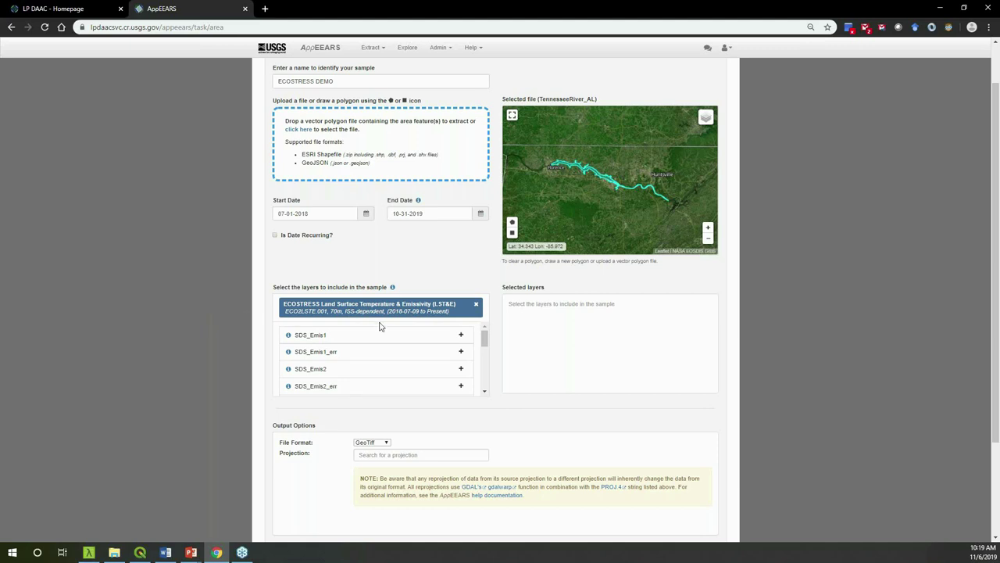
- Look through the product's layers, view the details of SDS_LST and add that layer to the sample
scroll(383, 340, down, 3)
scroll(383, 339, down, 5)
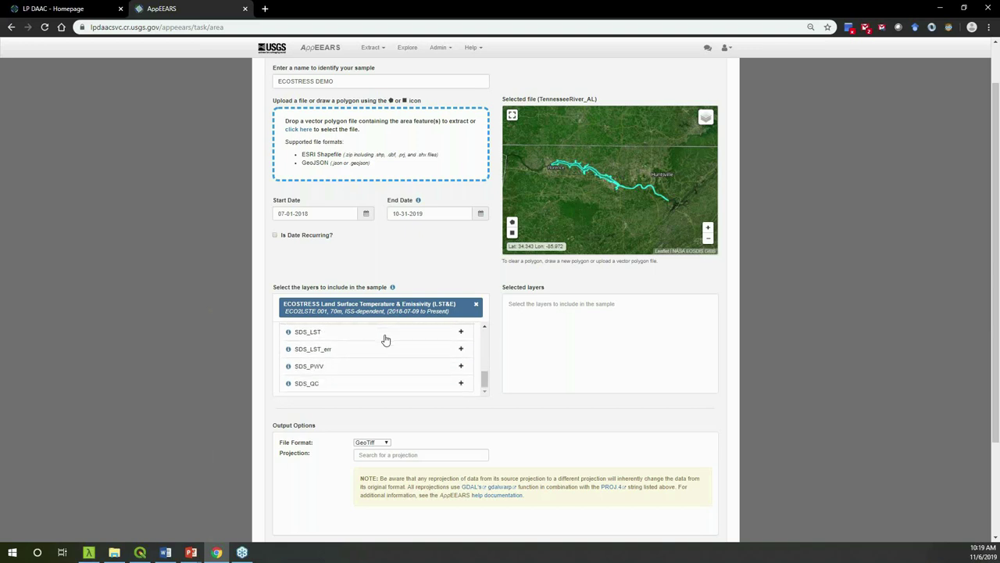
scroll(252, 310, up, 3)
scroll(384, 376, up, 8)
scroll(384, 377, up, 2)
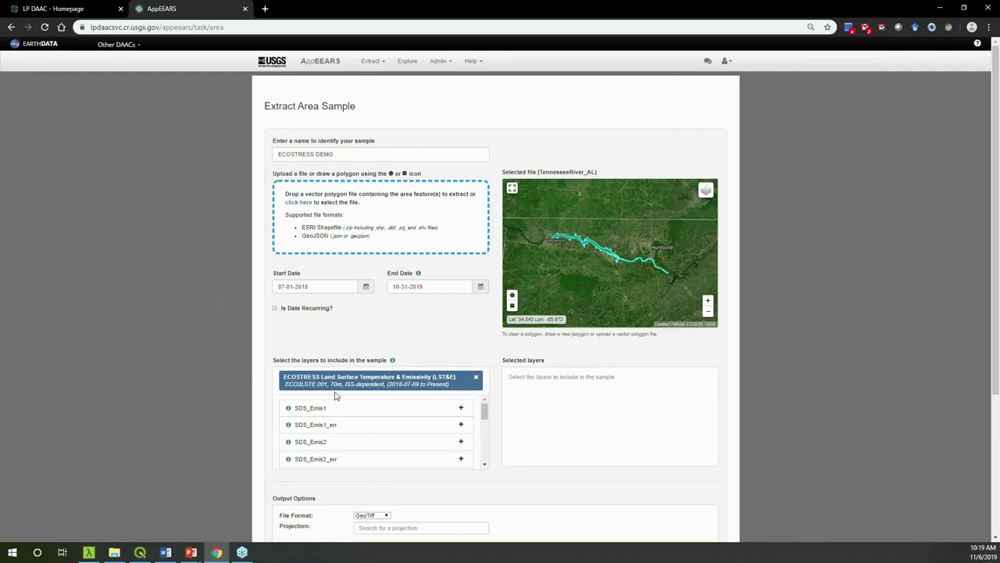
scroll(379, 423, down, 5)
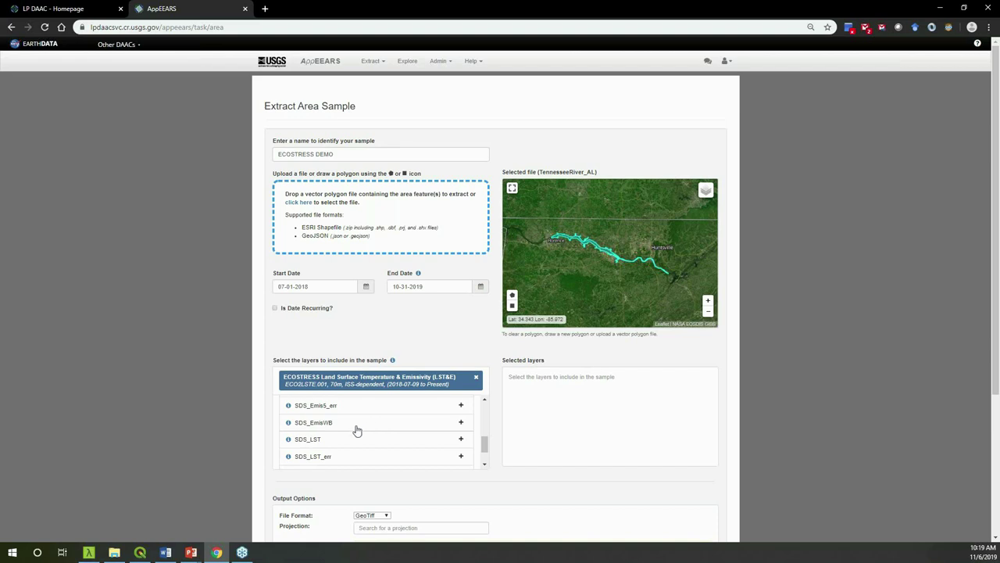
click(289, 440)
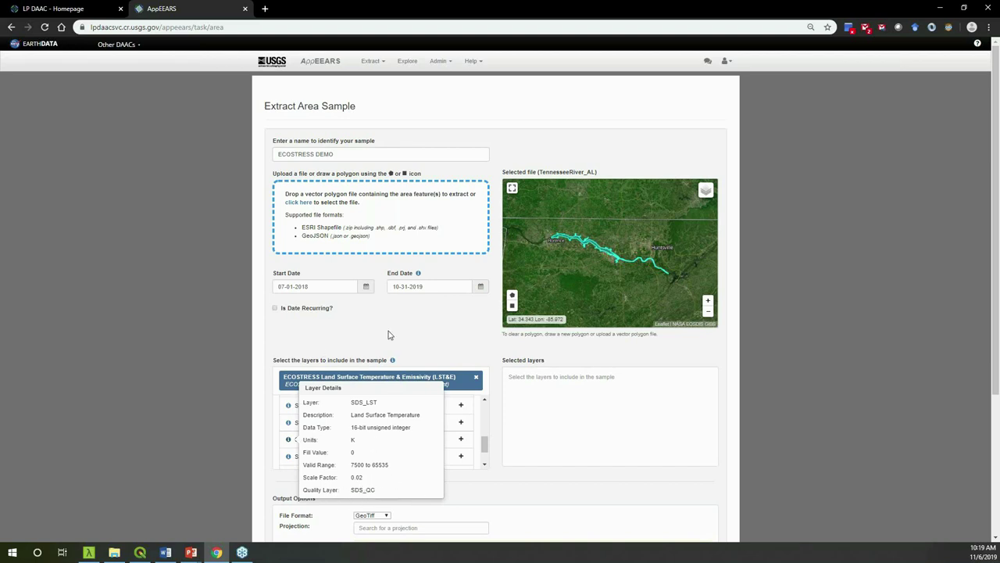
click(460, 439)
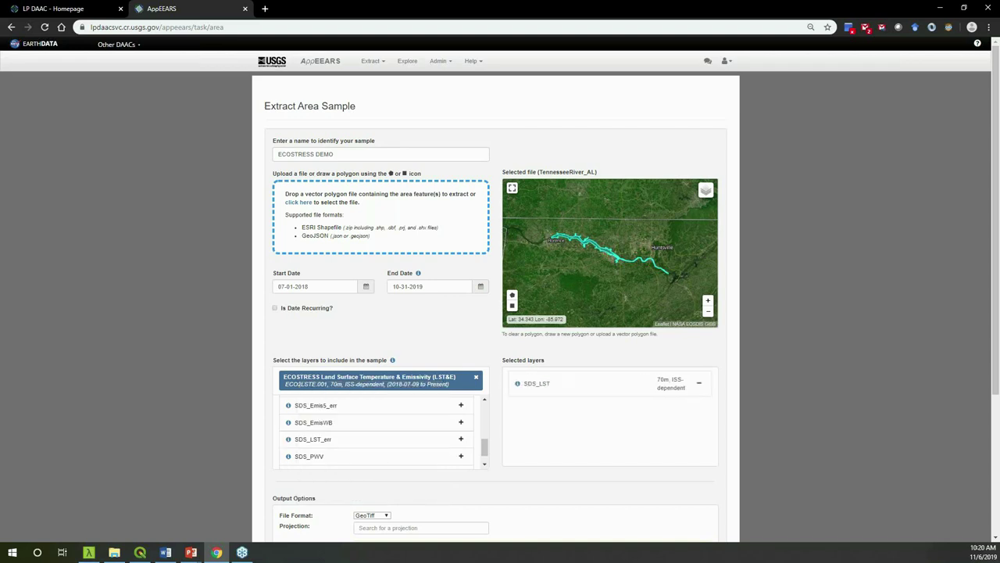
- Replace the product with Terra MODIS daily LST&E (MOD11A1.006), found by searching "lst", and add its LST_Night_1km layer
click(477, 377)
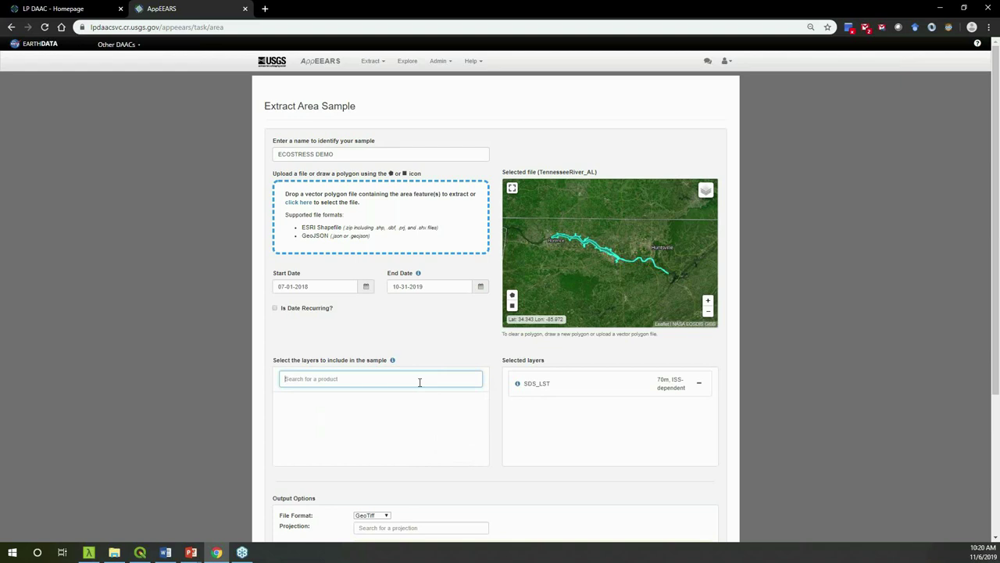
text(lst)
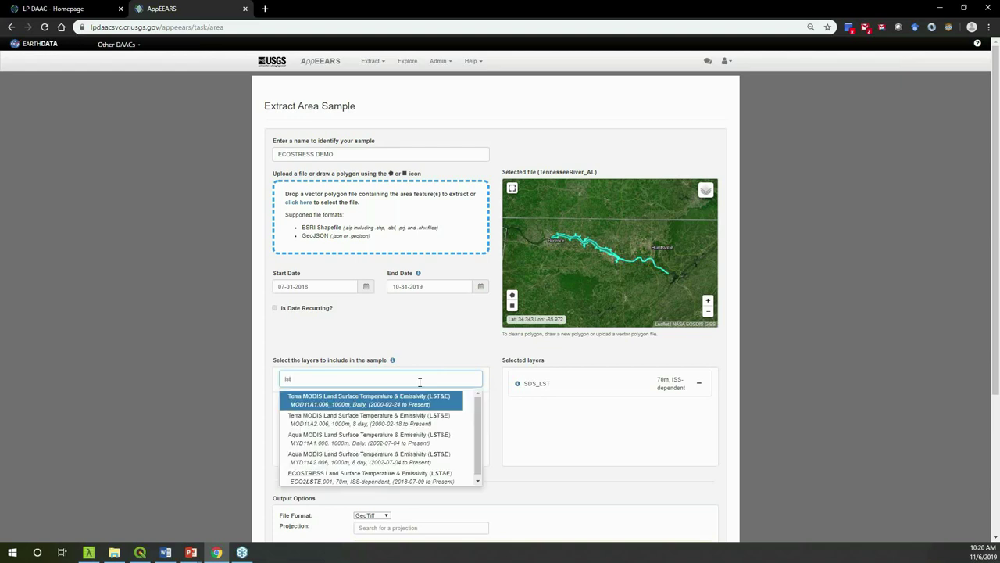
click(334, 402)
scroll(359, 419, down, 4)
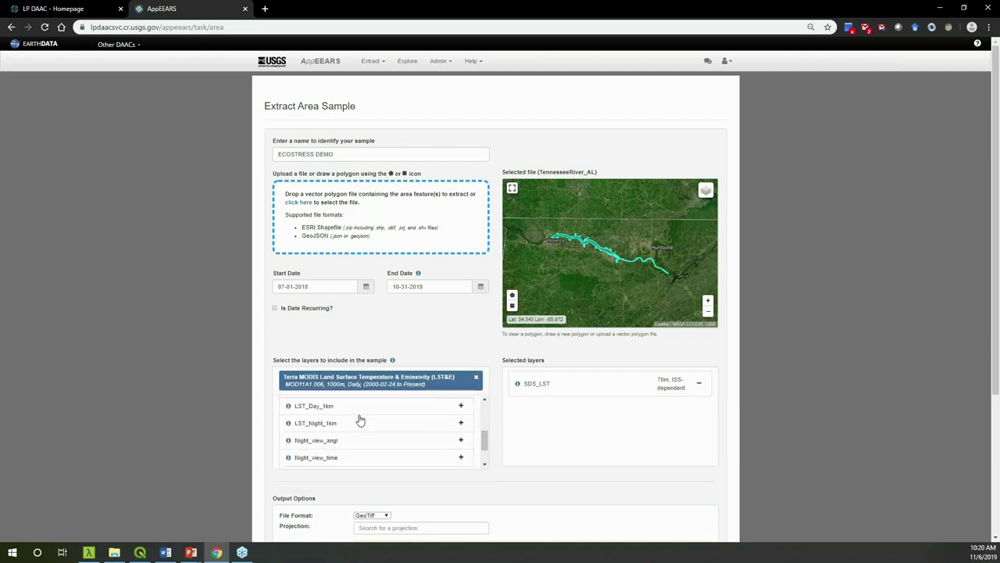
click(319, 423)
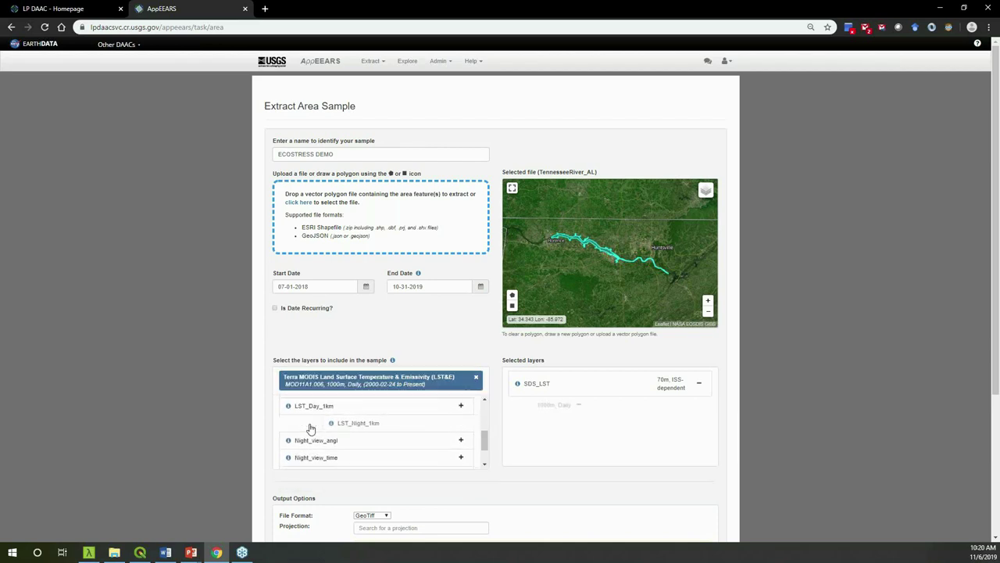
- Clear the chosen MODIS product from the layer search and choose GeoTiff as the output file format
click(476, 380)
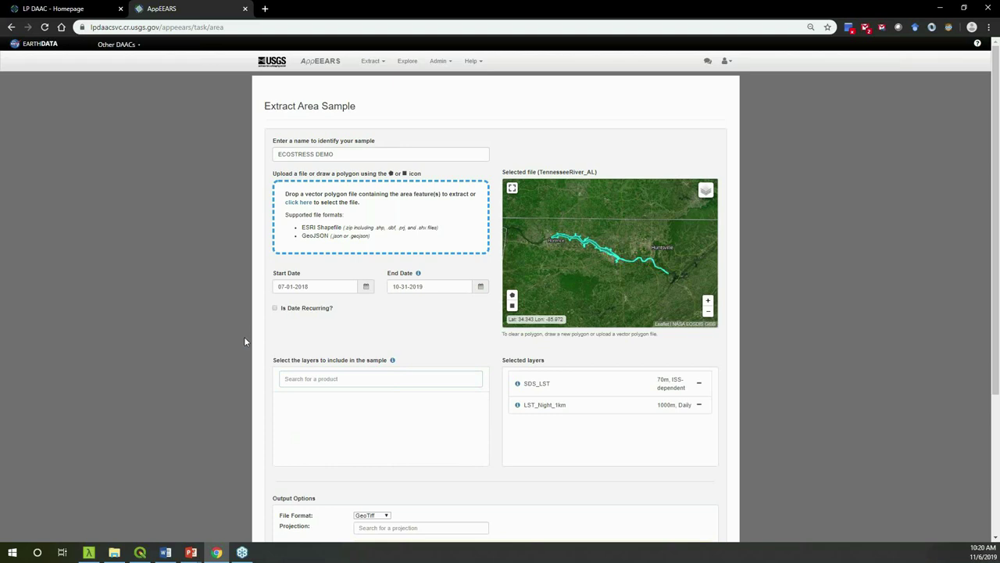
scroll(244, 341, down, 2)
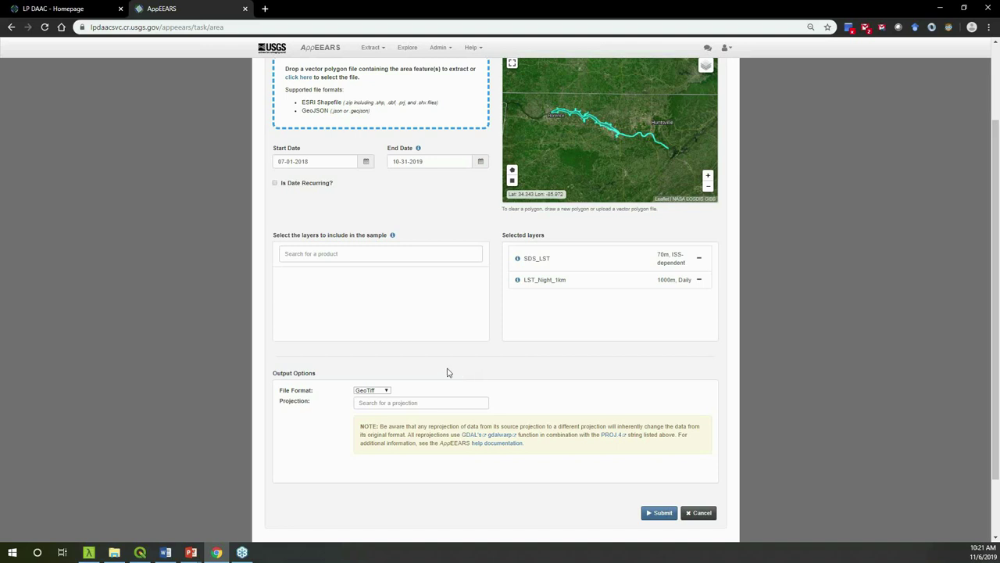
click(374, 391)
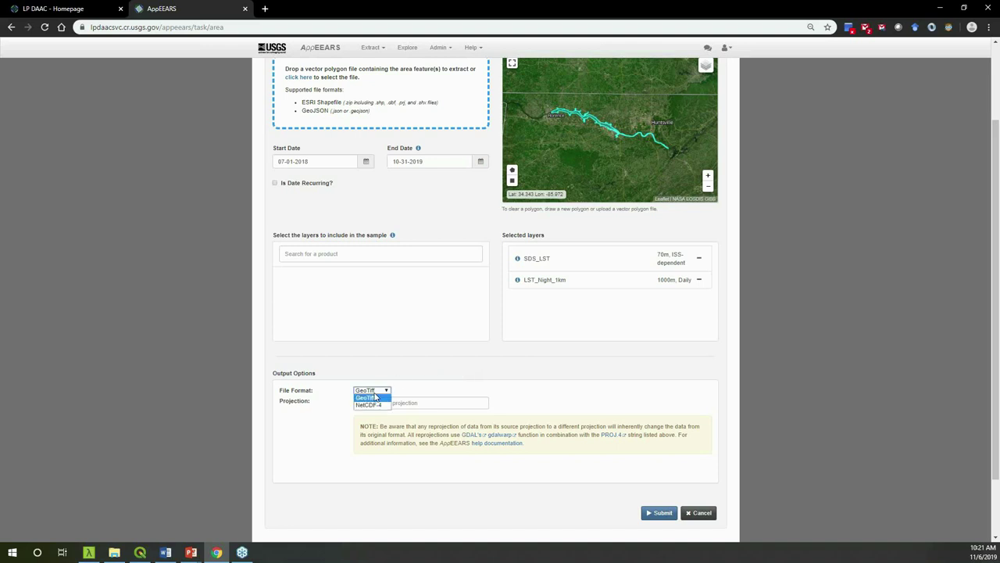
click(375, 396)
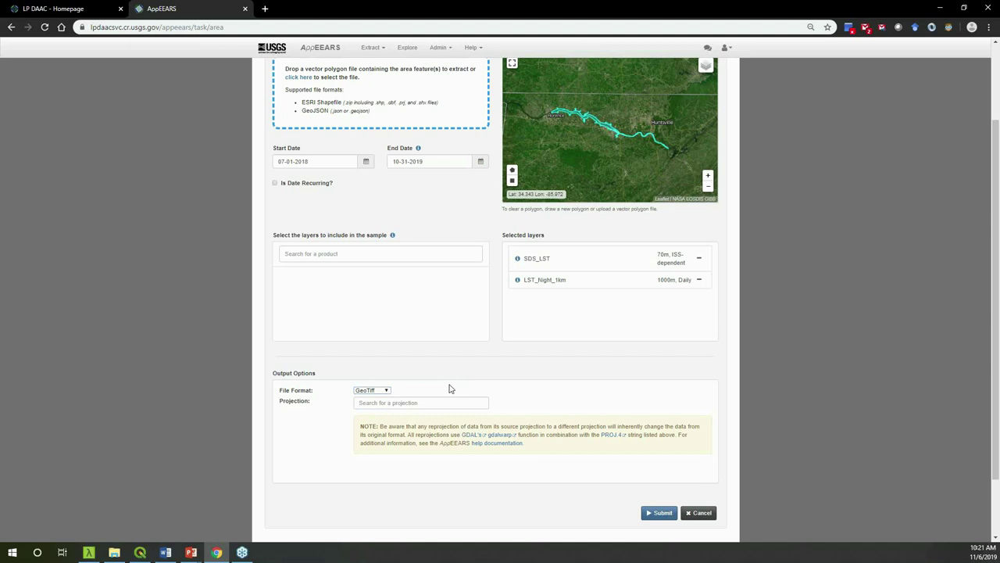
click(385, 390)
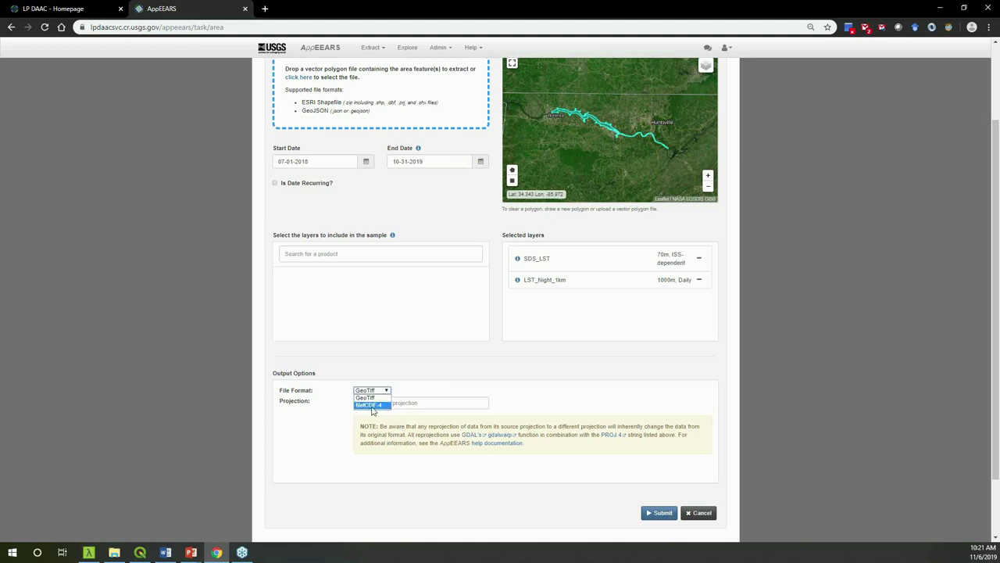
click(365, 397)
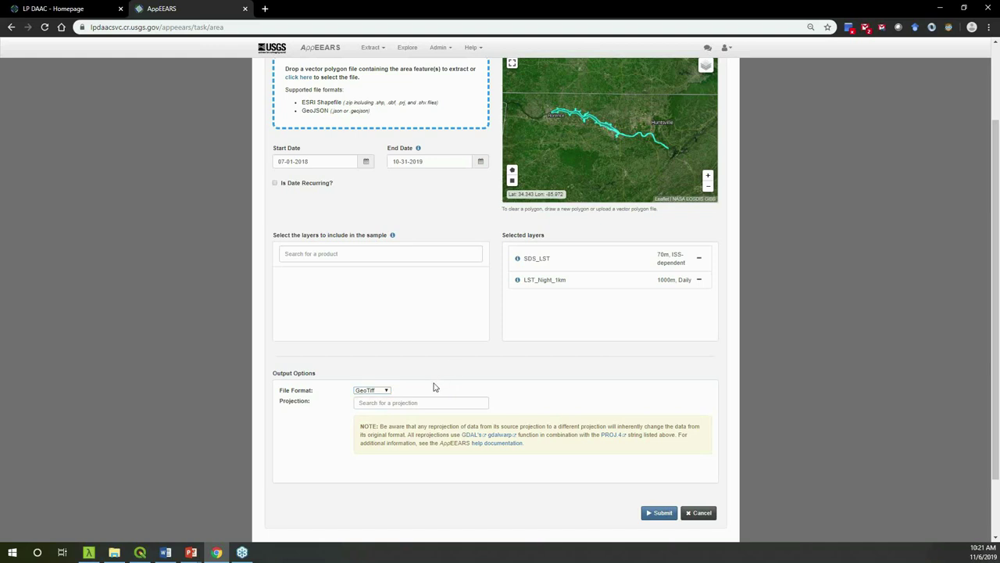
- Set the output projection to Geographic and submit the area sample request
click(395, 404)
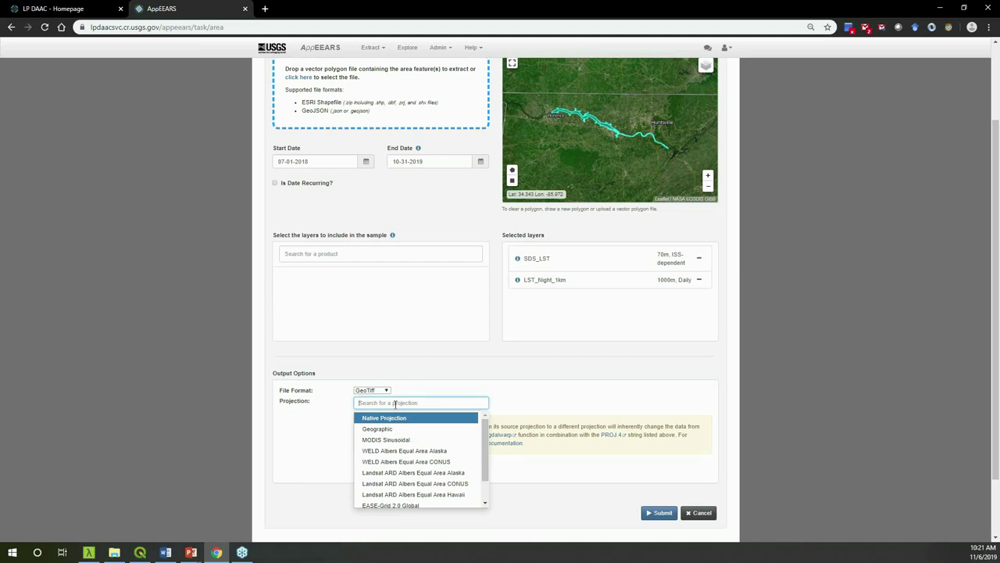
scroll(411, 438, down, 2)
scroll(406, 449, up, 2)
click(383, 431)
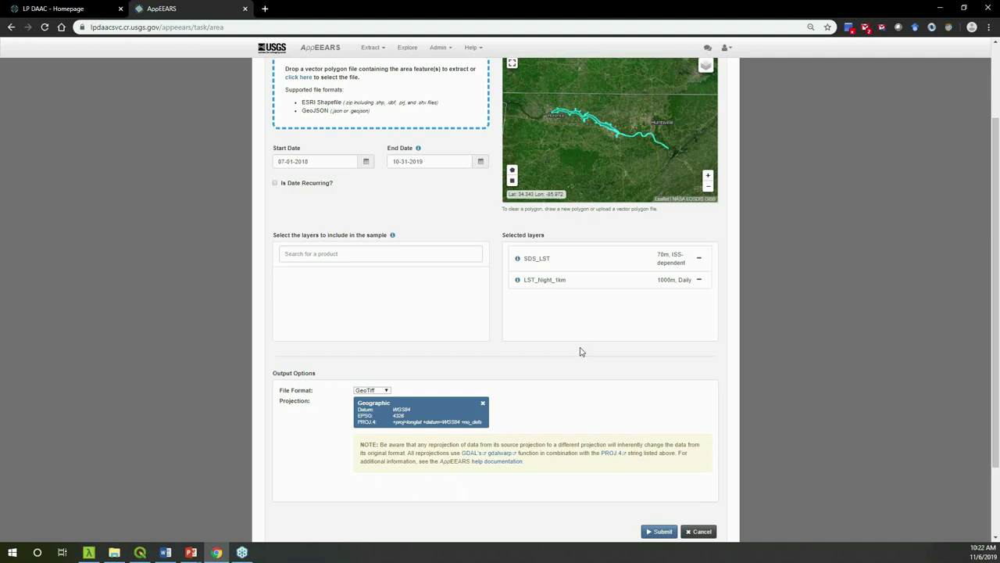
scroll(592, 400, down, 1)
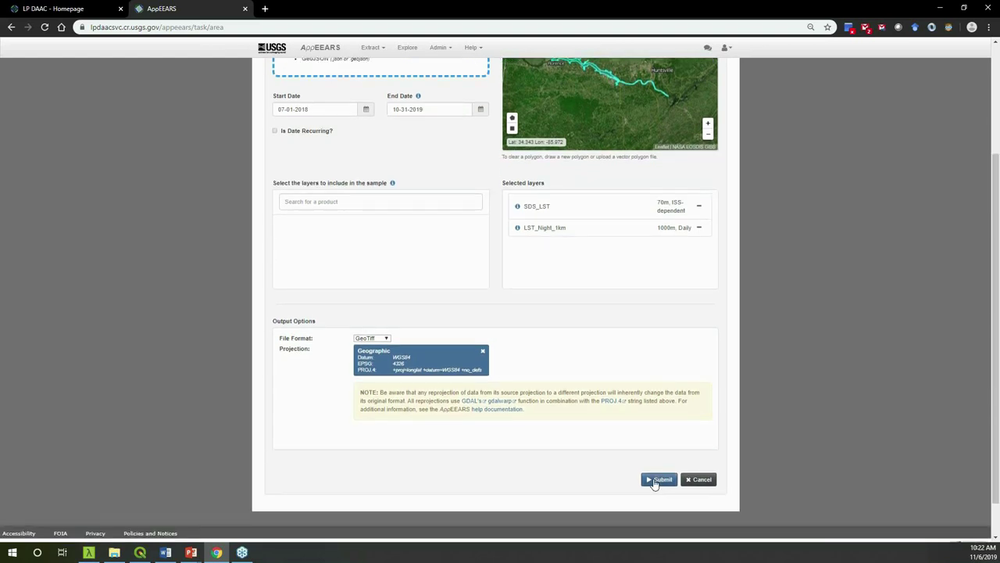
click(659, 481)
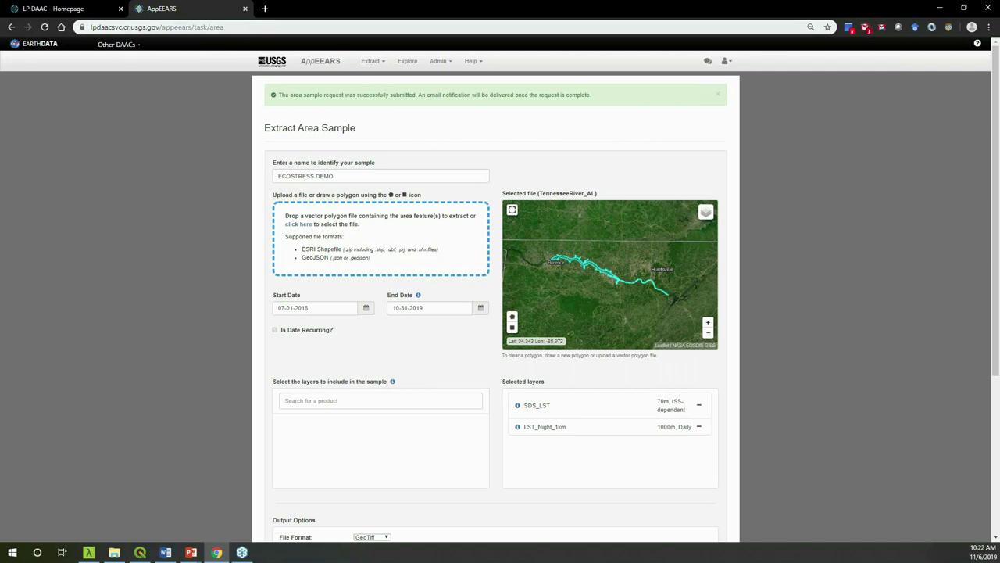
- View the completed ECOSTRESS TVA Demo request from the requests list, with feature aid0001 and layer ECO2LSTE_001_SDS_LST
click(408, 63)
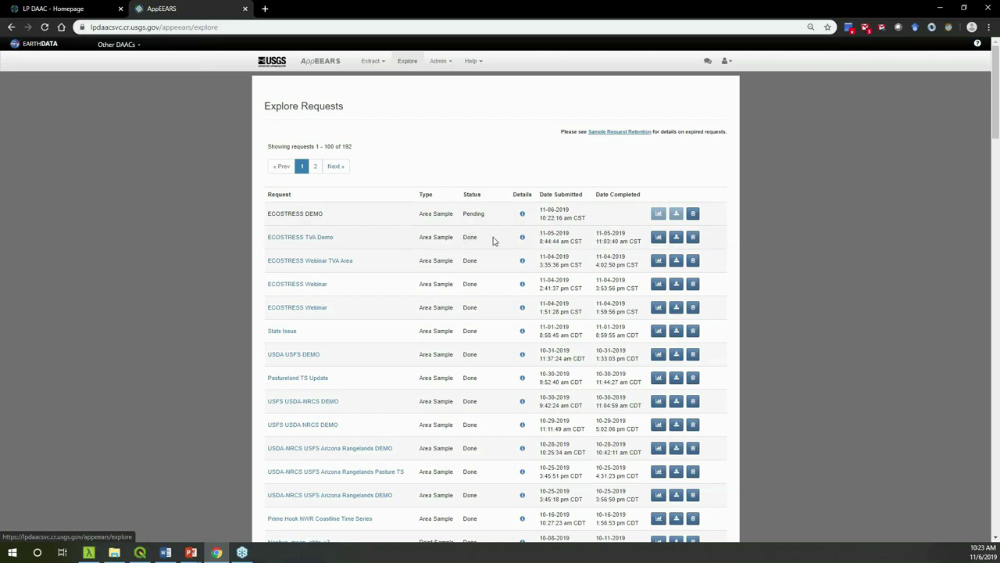
click(658, 237)
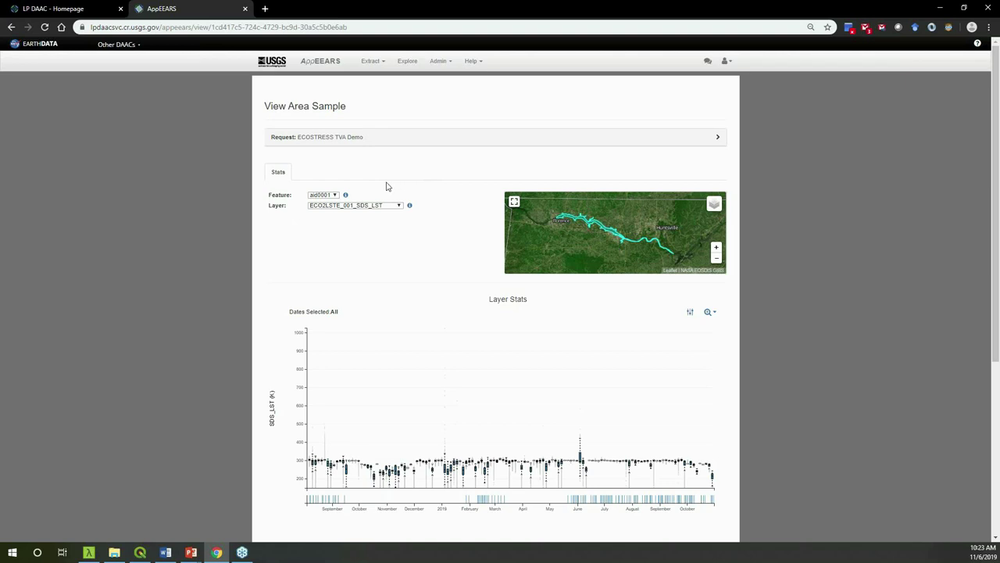
click(334, 195)
click(341, 182)
click(398, 206)
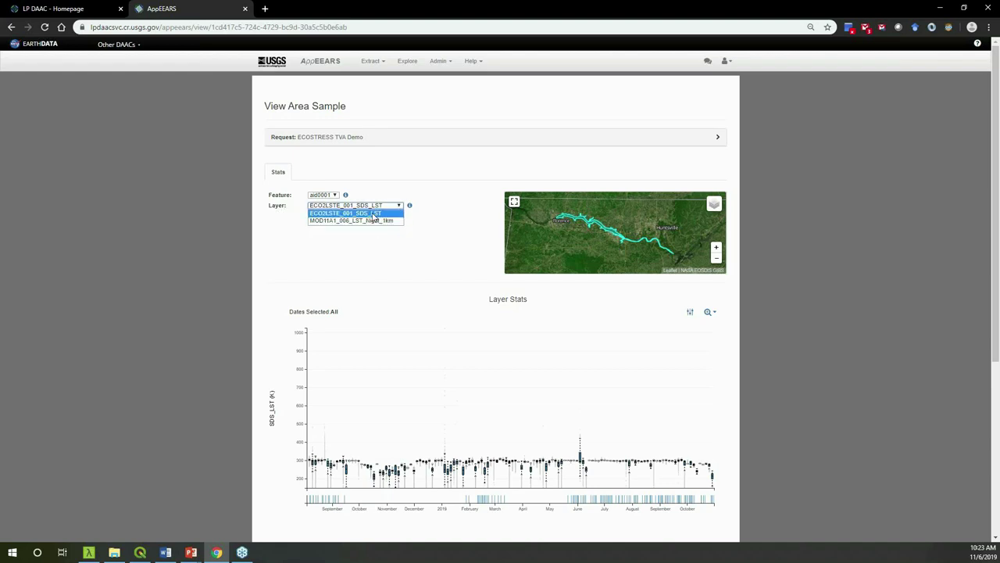
click(374, 213)
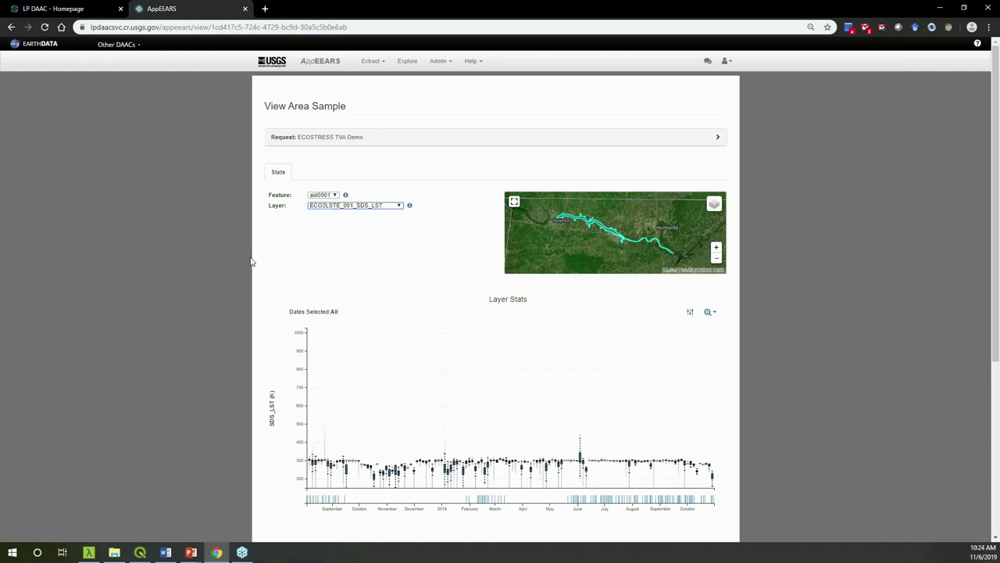
- Narrow the Layer Stats dates to about 01-22-2019 to 03-23-2019, and switch the range to 01-01-2019 to 10-31-2019
scroll(245, 261, down, 1)
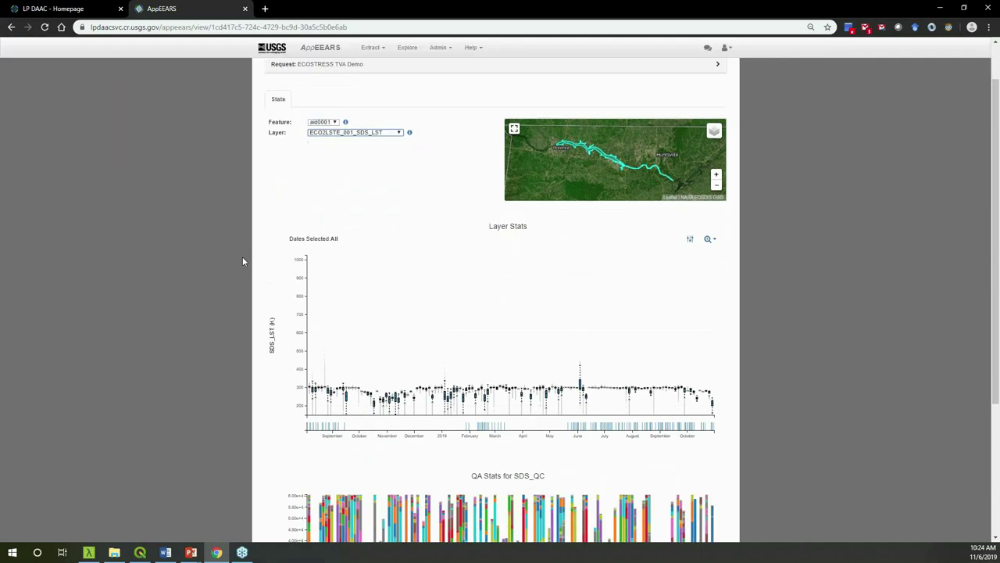
scroll(242, 261, down, 2)
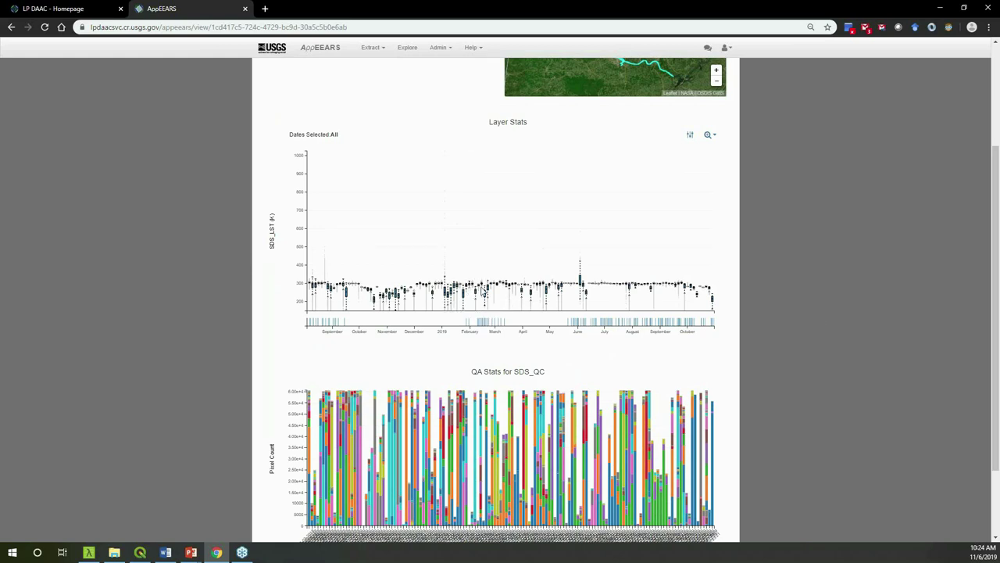
drag(517, 322, 461, 322)
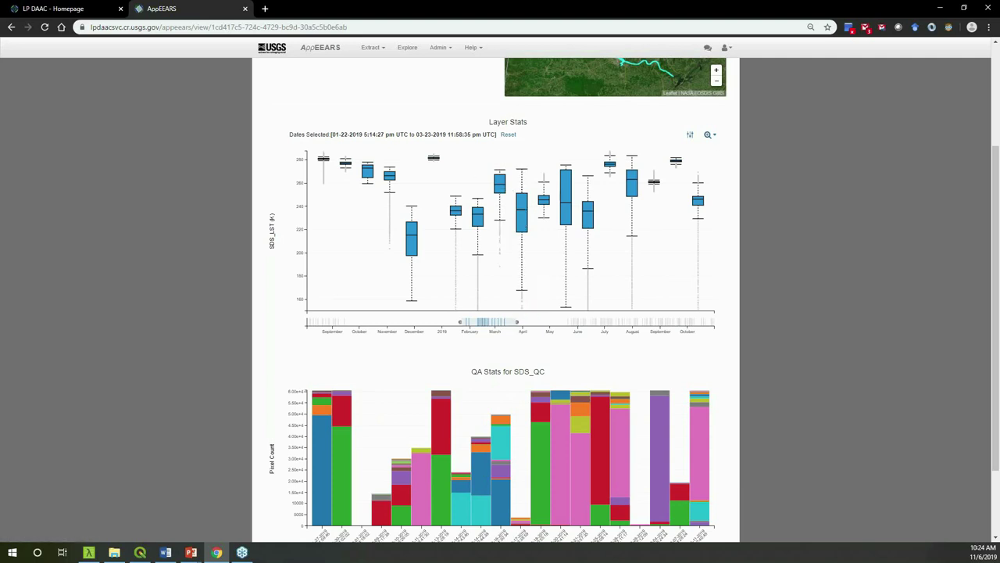
click(711, 135)
click(713, 158)
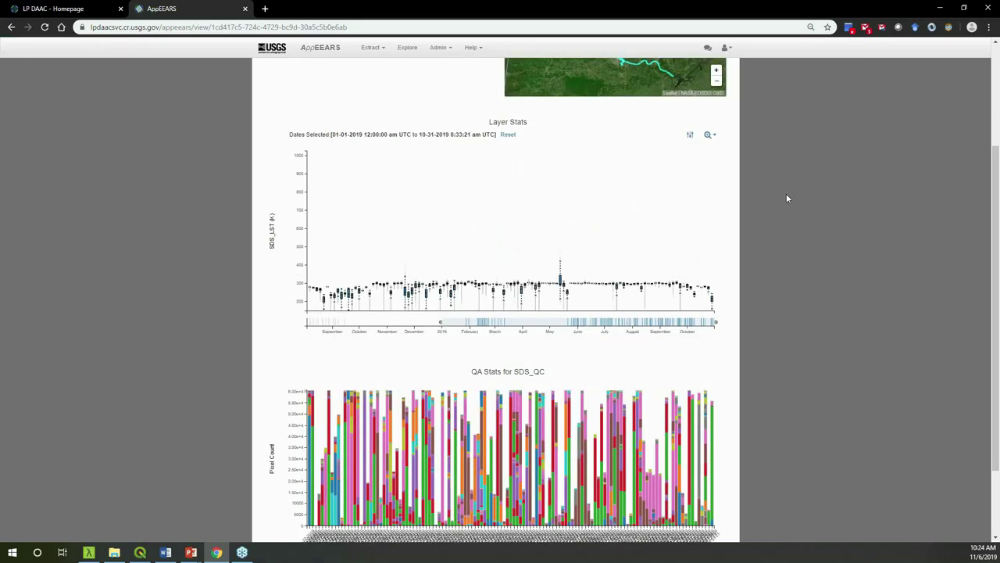
- Set the Layer Stats y-axis range to 150–400 and inspect the last date's box plot and its QA bar
click(691, 138)
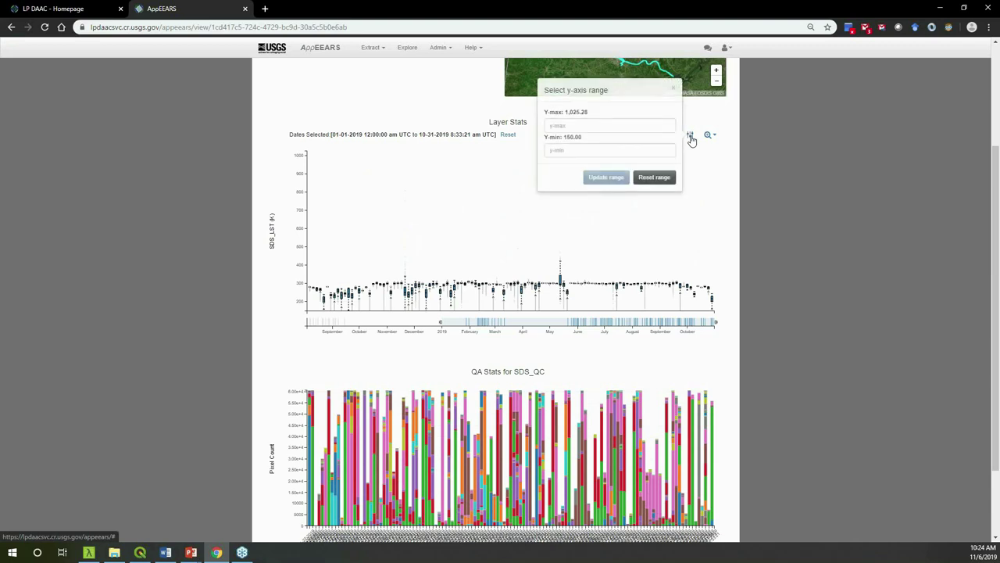
click(639, 150)
text(150)
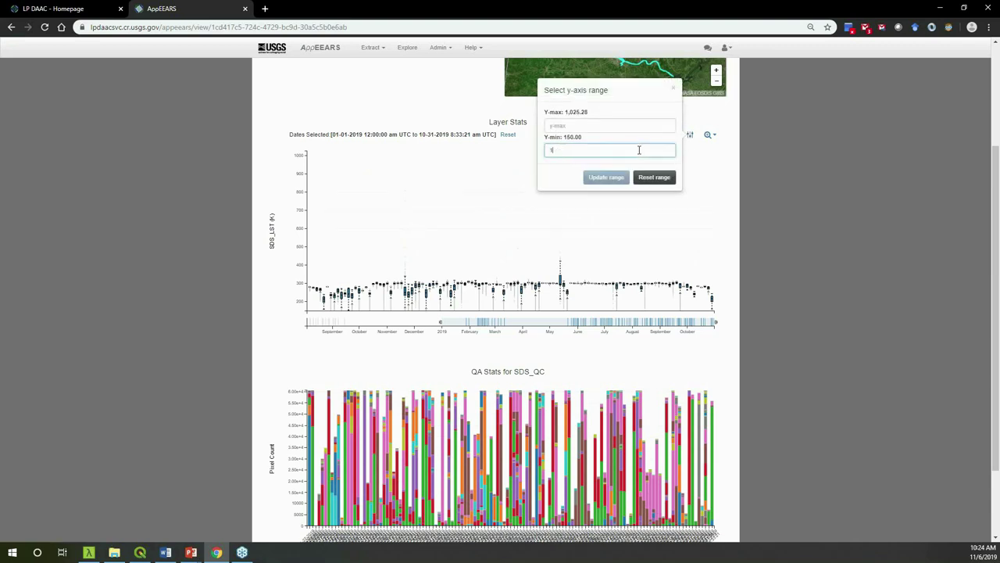
click(625, 126)
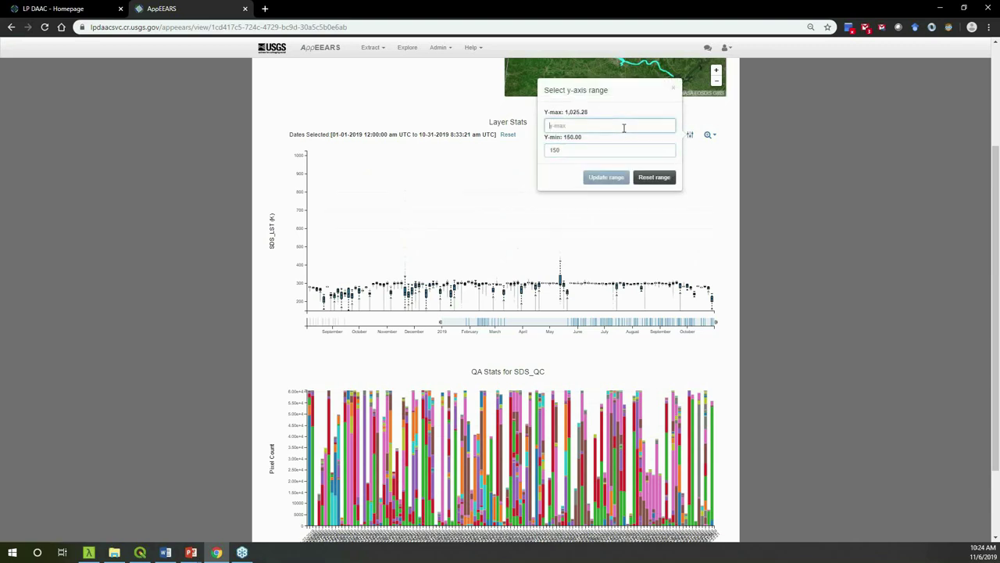
text(400)
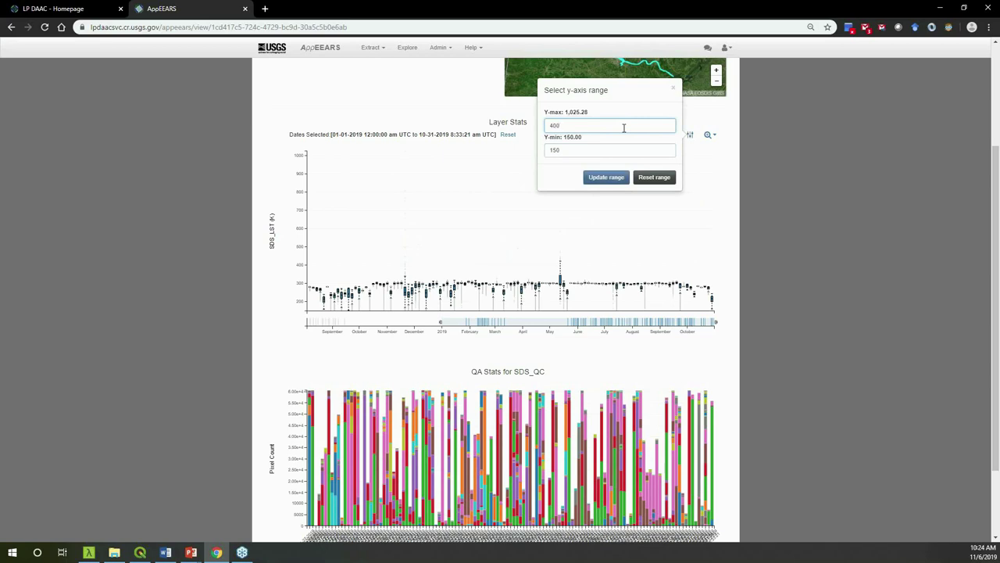
click(613, 178)
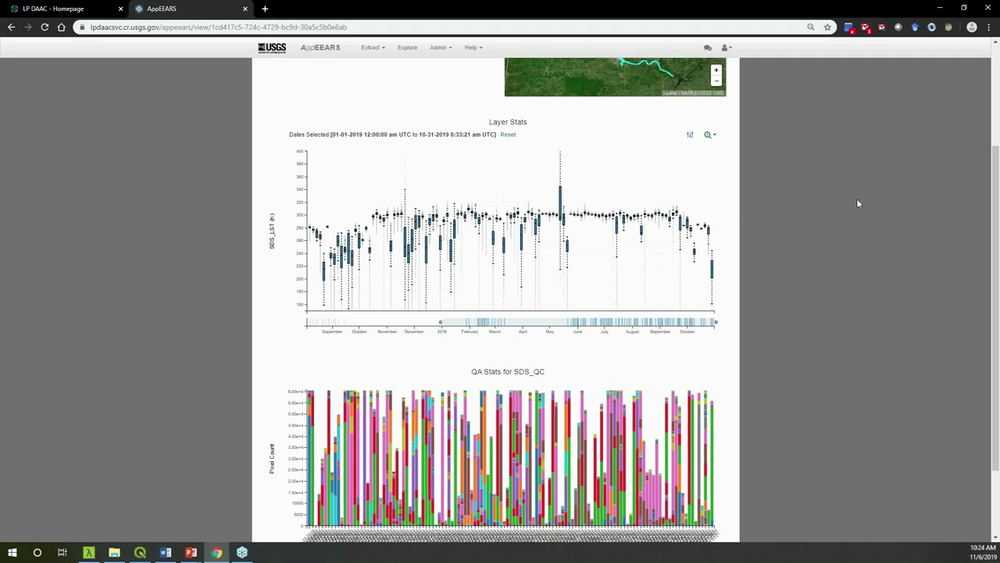
scroll(838, 269, down, 1)
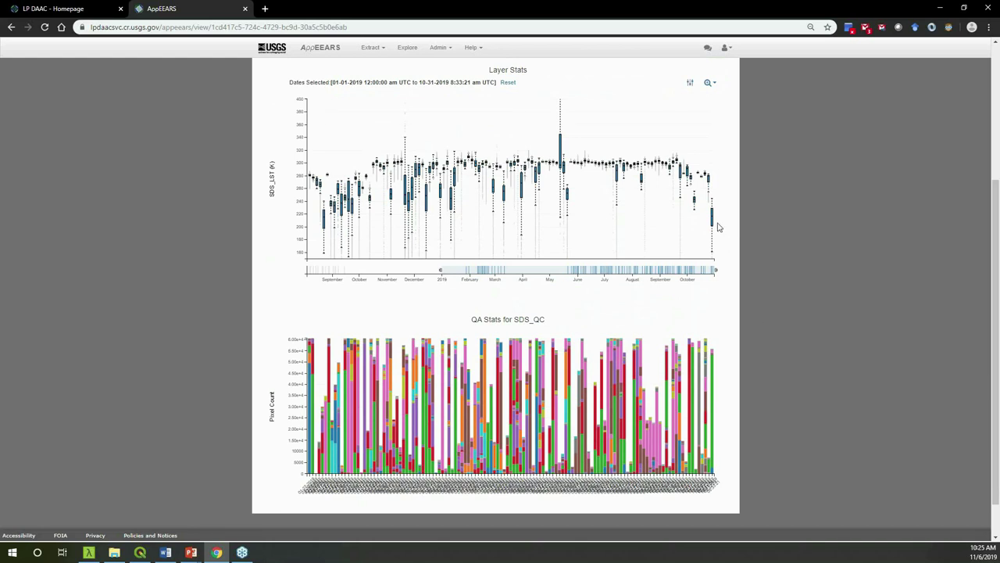
mouse_move(714, 223)
mouse_move(713, 390)
- Reset the date selection and display the statistics of the MOD11A1_006_LST_Night_1km layer
scroll(808, 339, up, 2)
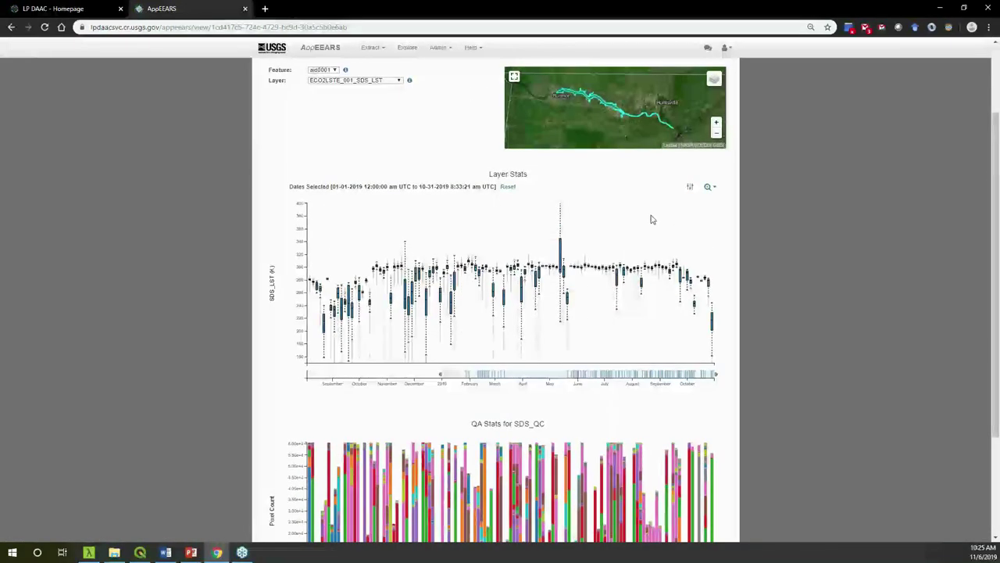
click(509, 187)
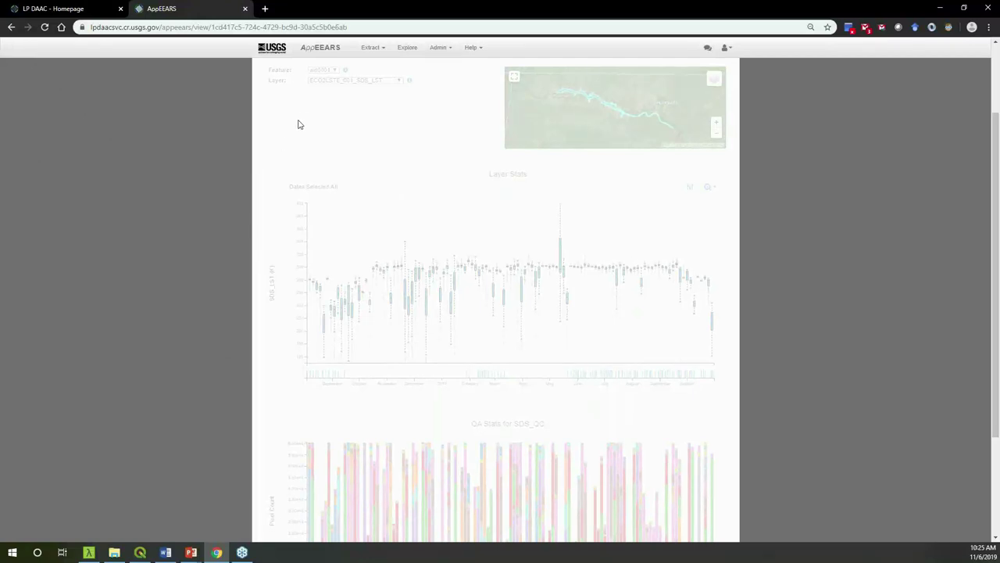
click(377, 81)
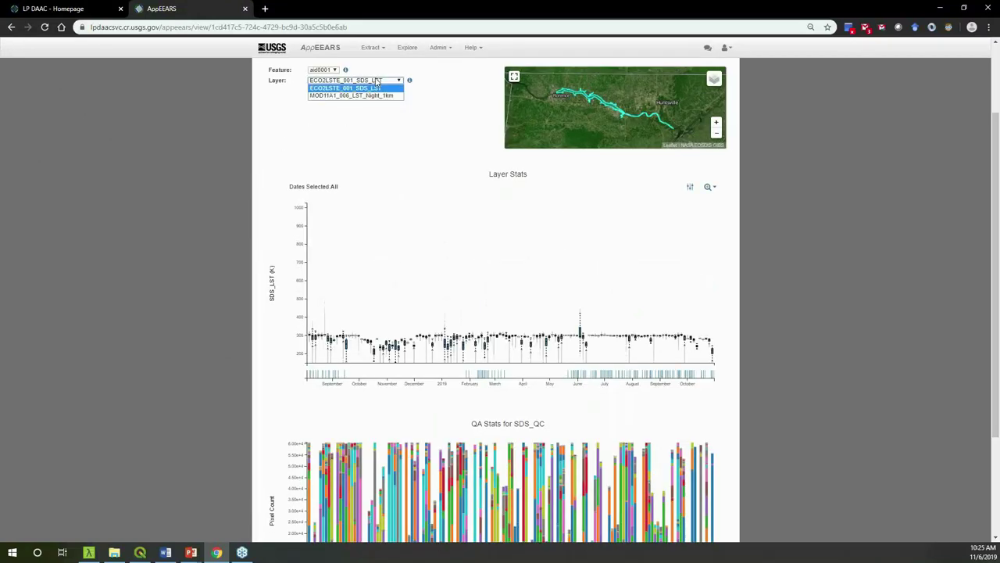
click(371, 96)
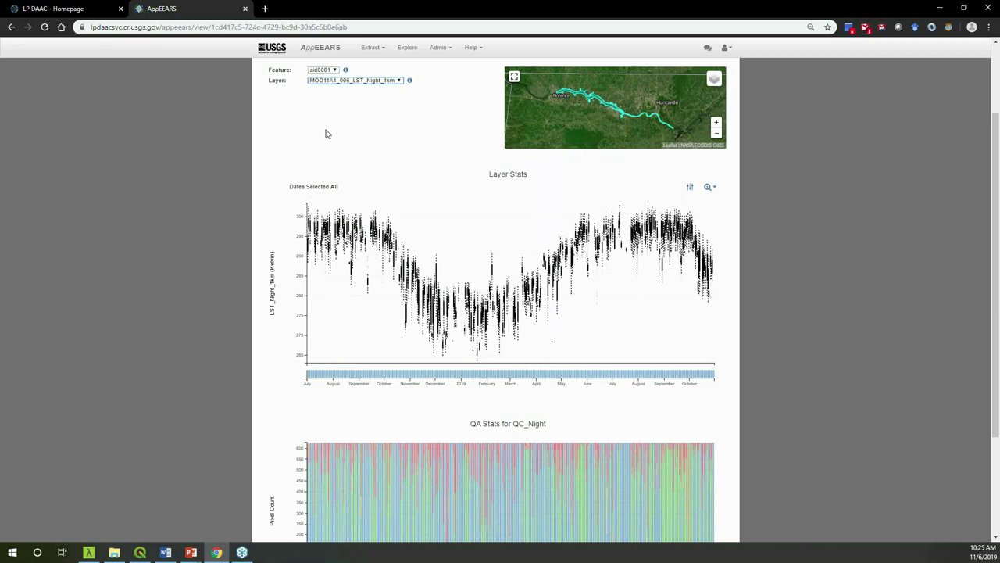
mouse_move(410, 83)
scroll(232, 239, up, 1)
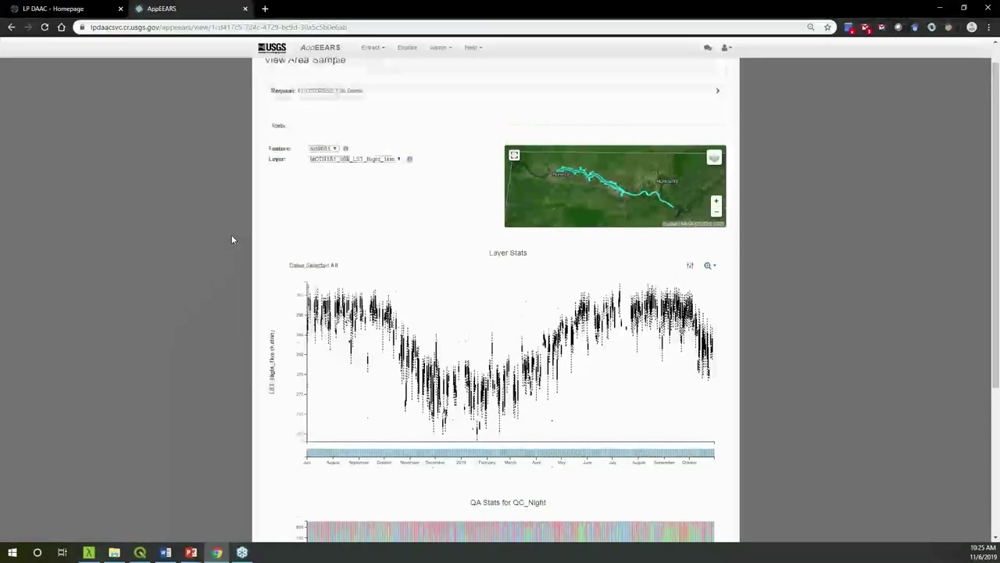
scroll(231, 239, up, 1)
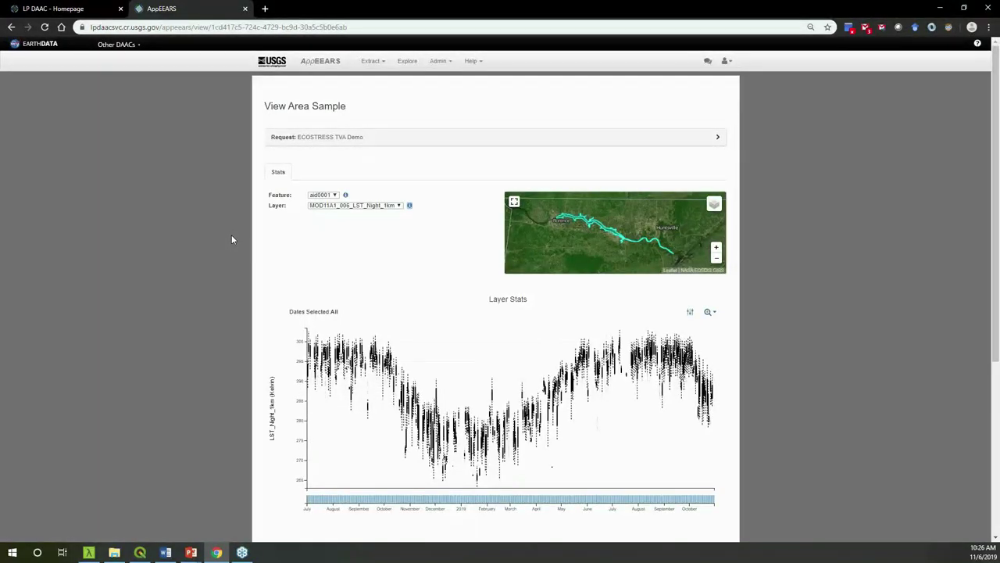
- Open the ECOSTRESS TVA Demo request's download page and select the first nine ECO2LSTE.001_SDS_LST GeoTIFF files
click(405, 62)
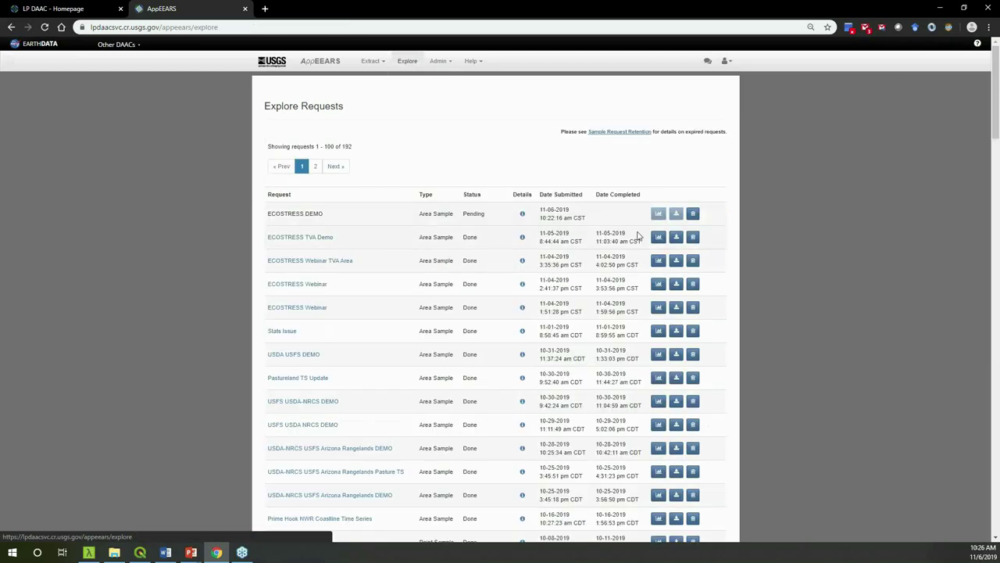
click(677, 237)
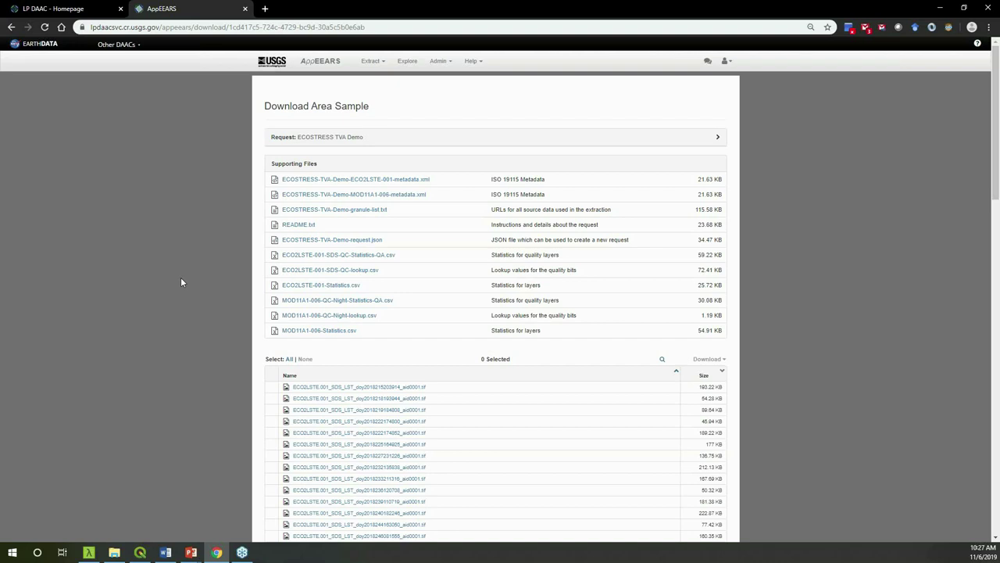
scroll(180, 285, down, 3)
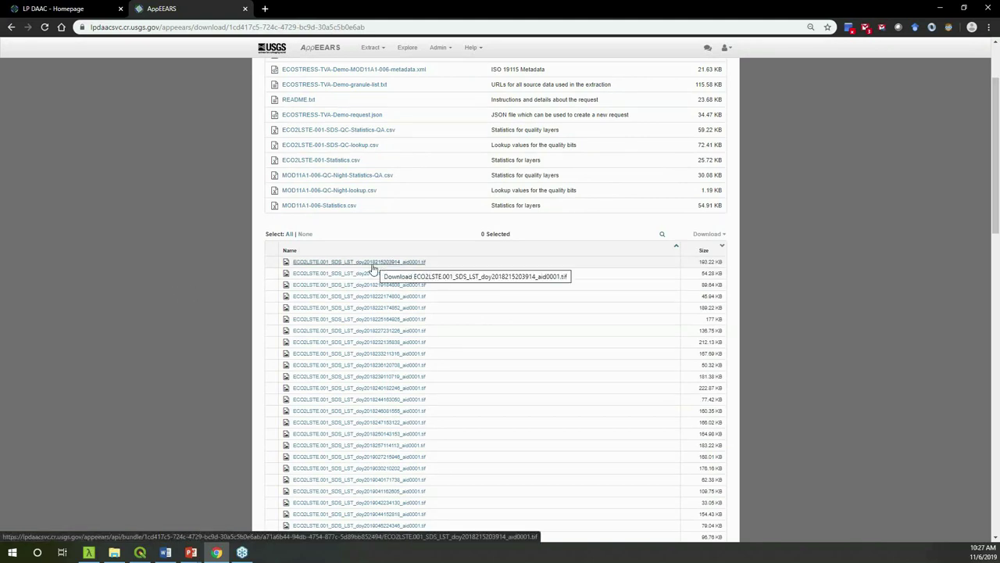
click(269, 263)
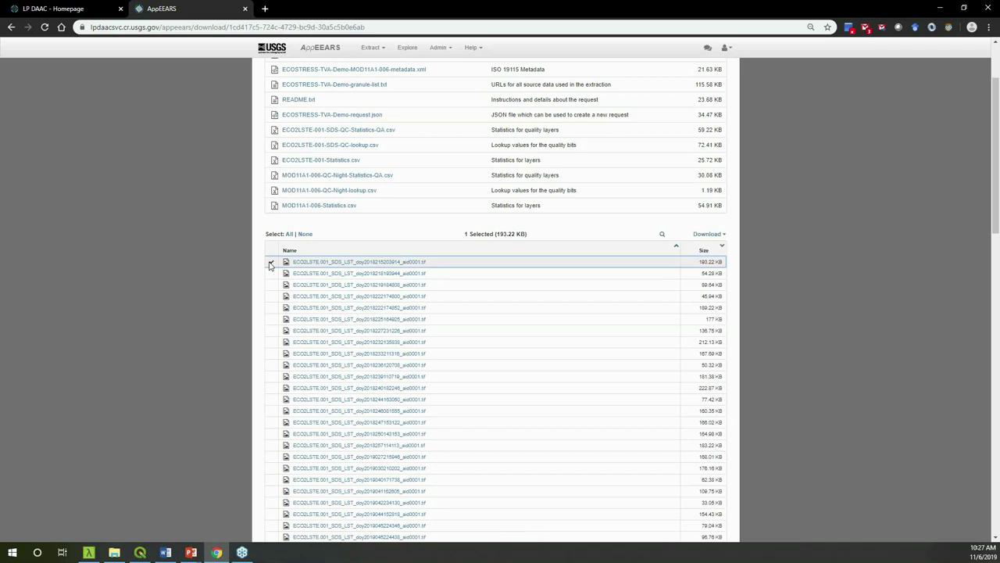
shift+click(272, 354)
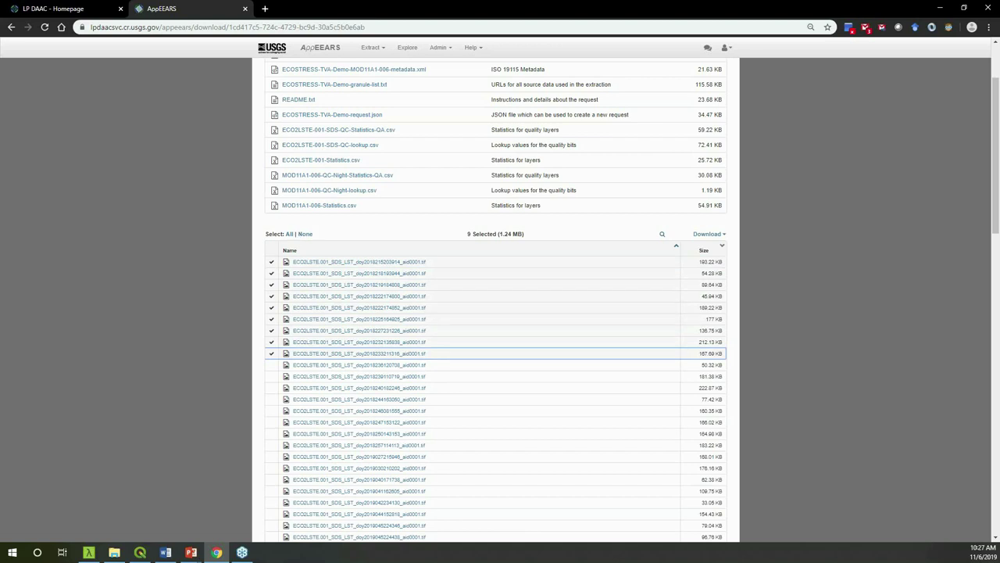
- Select all the request's GeoTIFF files and review the available download options without downloading
click(290, 234)
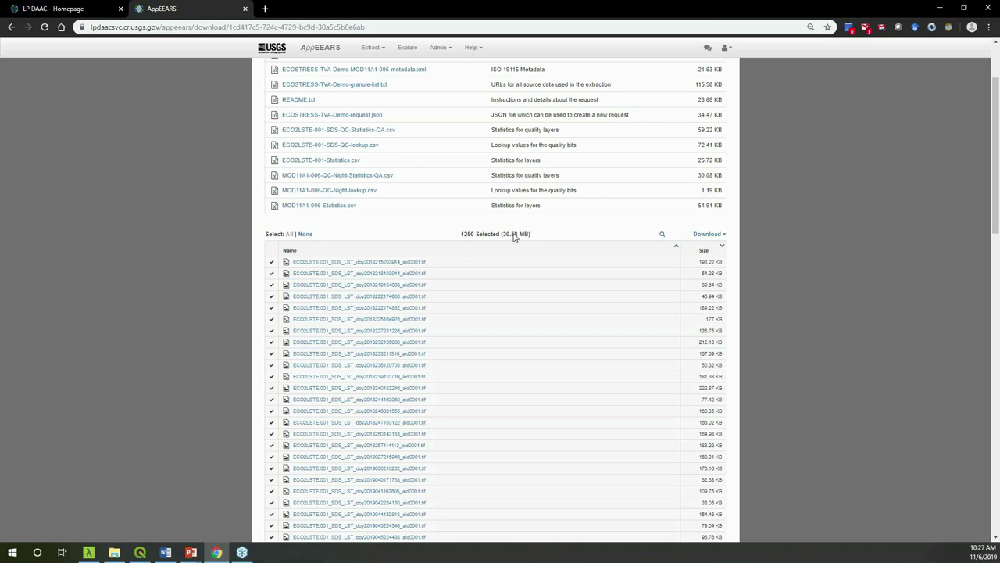
click(717, 236)
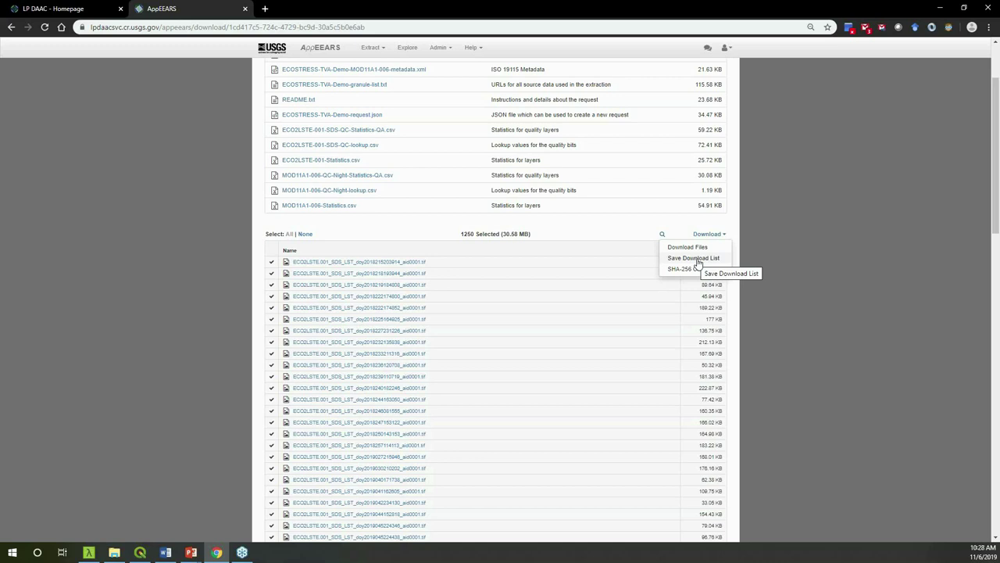
click(836, 226)
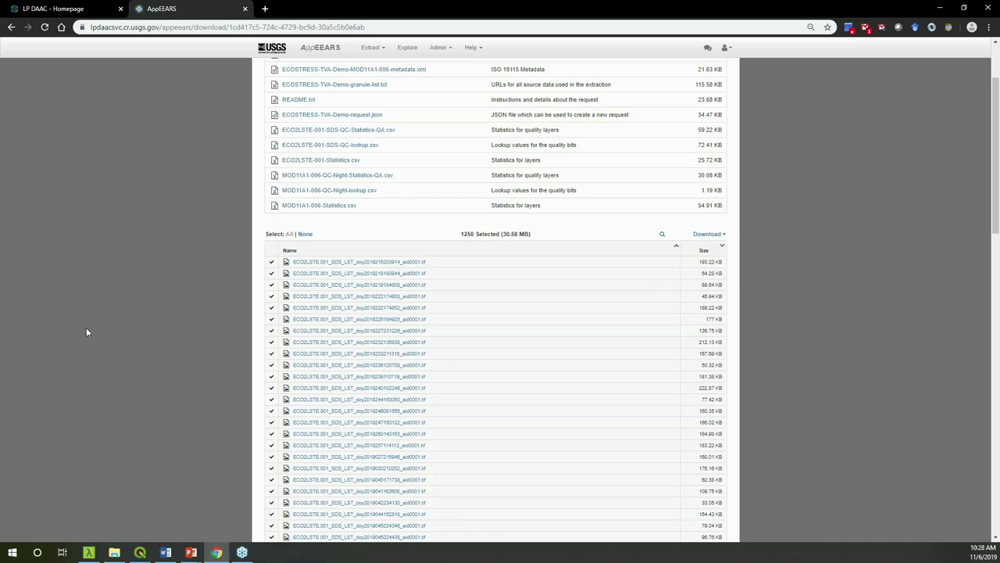
- Switch to the TVA_Example project in QGIS, zoom to the TennesseeRiver_AL layer's extent with its outline shown, and hide the outline again
click(138, 551)
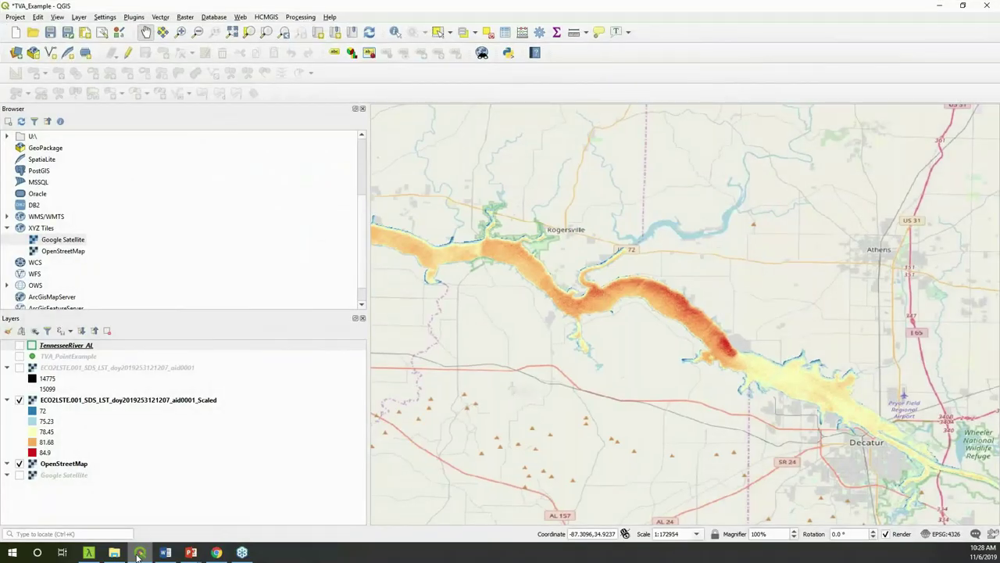
click(20, 344)
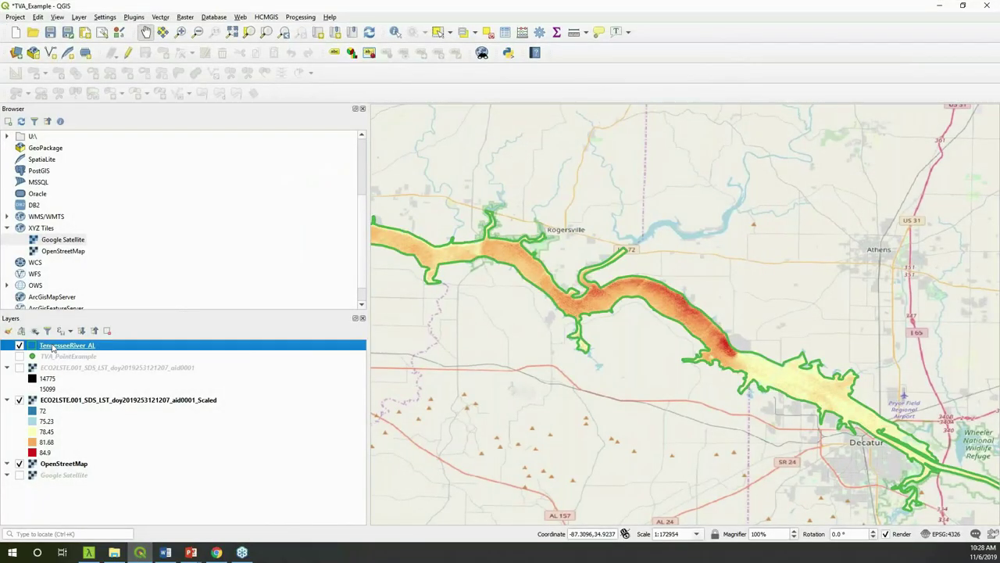
right_click(53, 347)
click(86, 350)
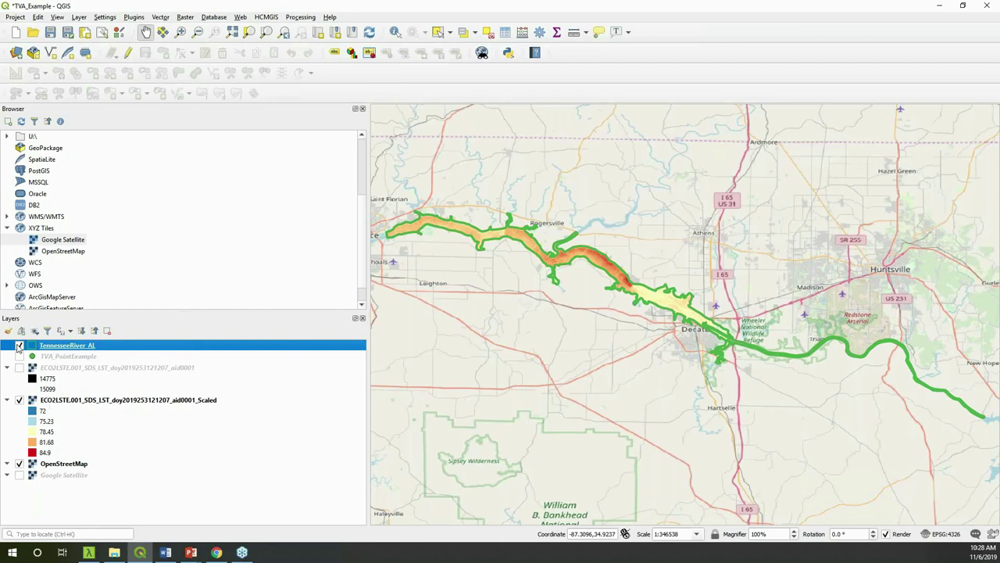
click(19, 345)
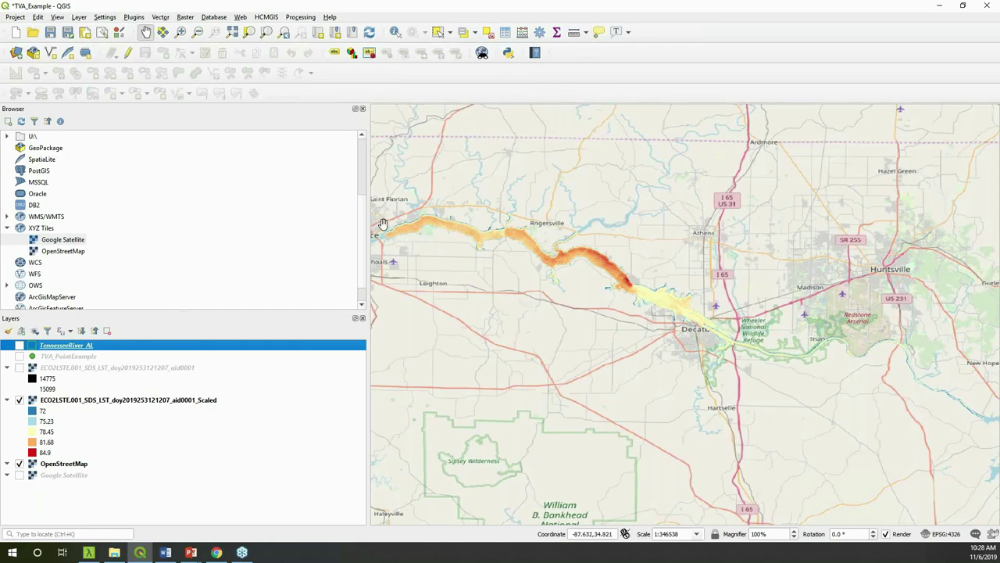
- Examine the scaled ECO2LSTE LST raster closely where the river passes the Browns Ferry Nuclear Power Plant
drag(383, 223, 460, 215)
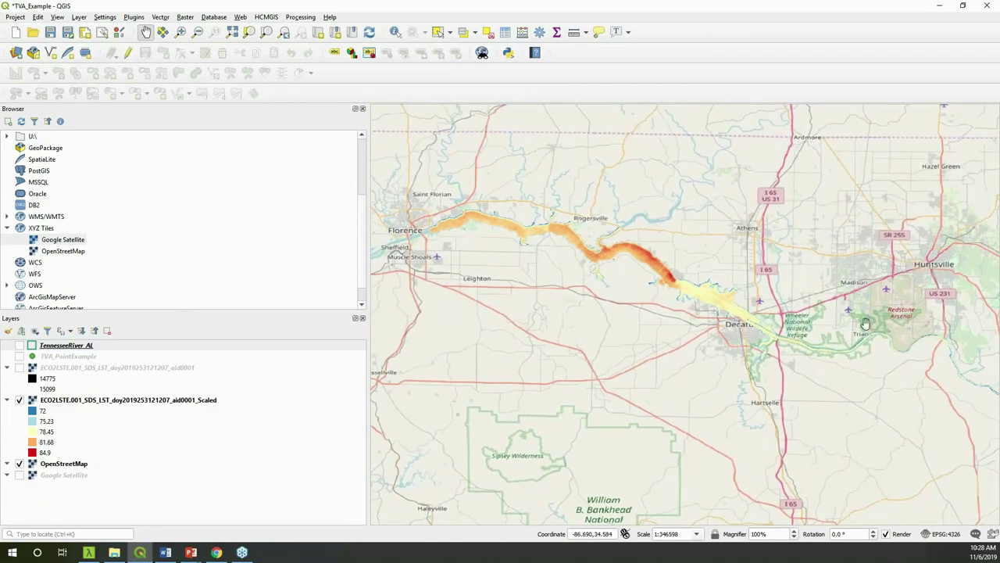
scroll(664, 361, up, 1)
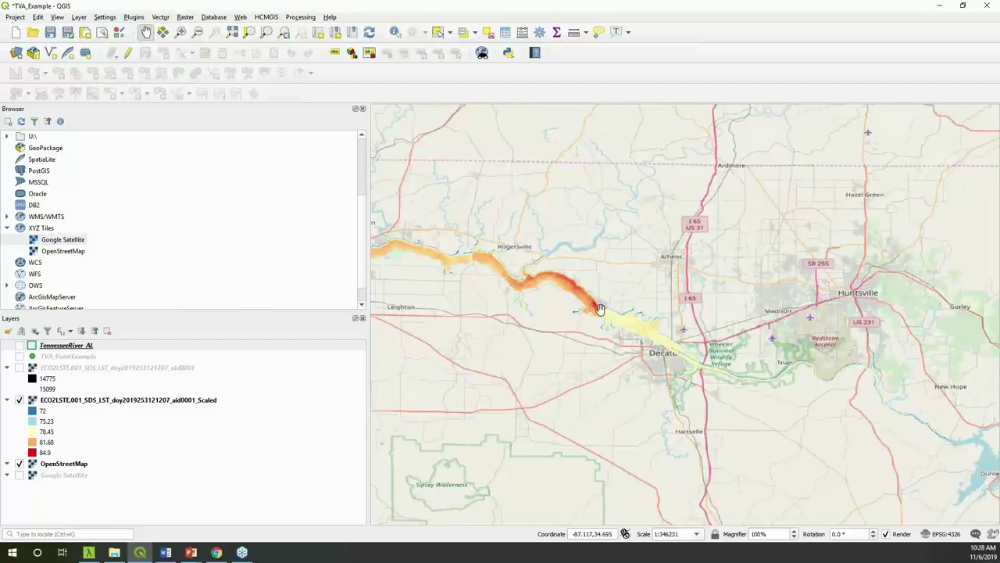
scroll(599, 309, up, 2)
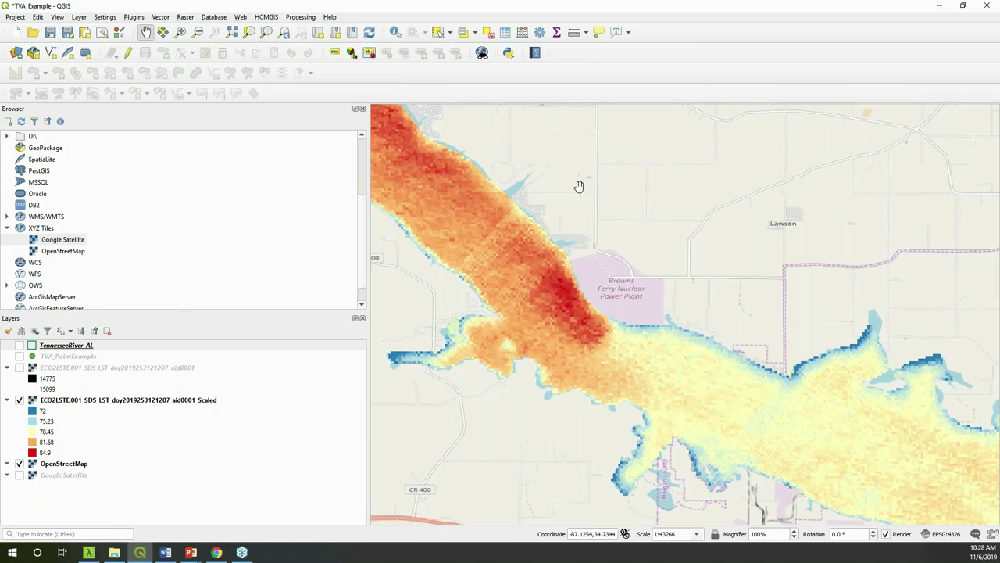
drag(736, 346, 777, 334)
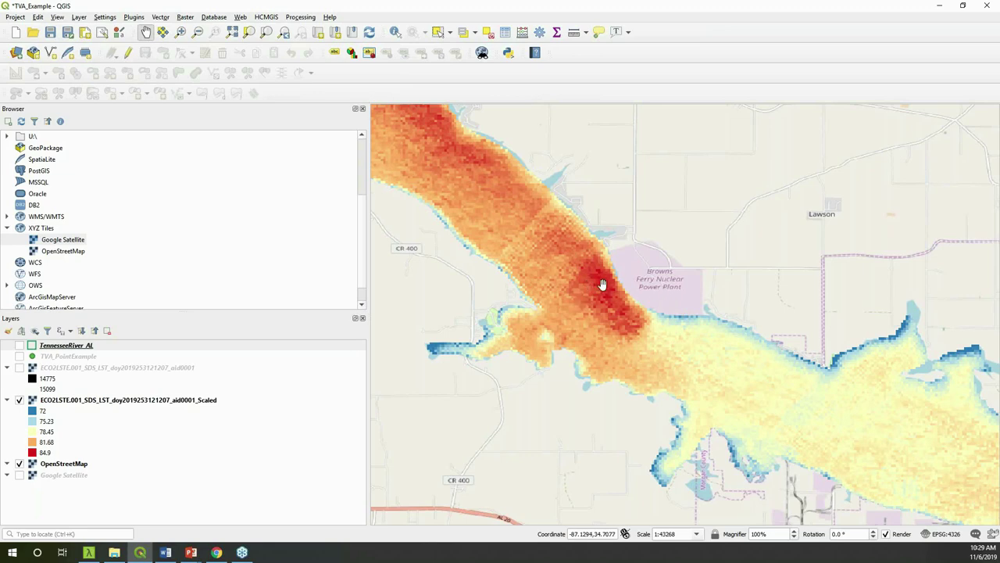
- Follow the scaled LST raster's river temperatures westward from Browns Ferry past Rogersville to Florence
drag(587, 265, 675, 373)
drag(531, 246, 763, 335)
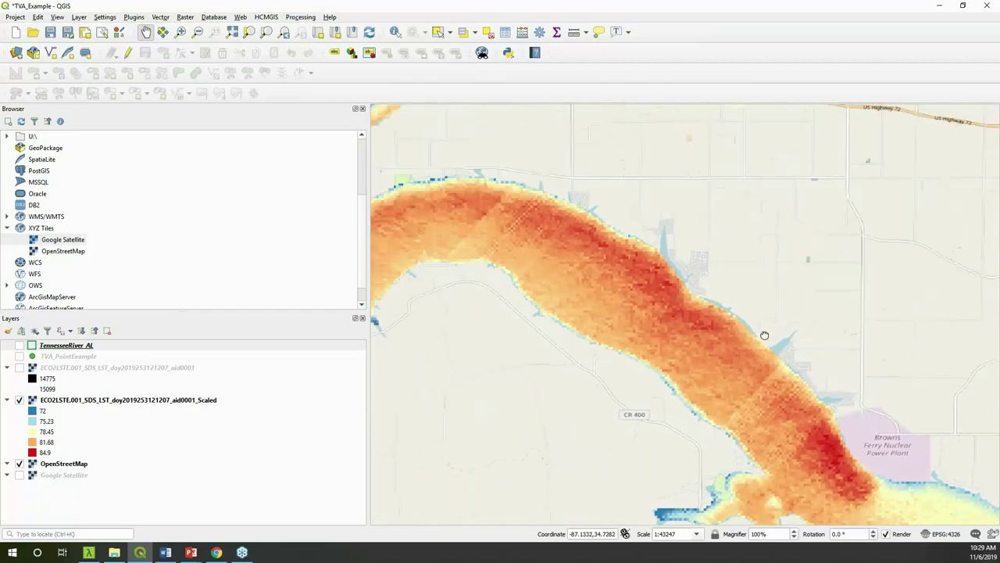
scroll(661, 350, down, 1)
drag(408, 291, 641, 306)
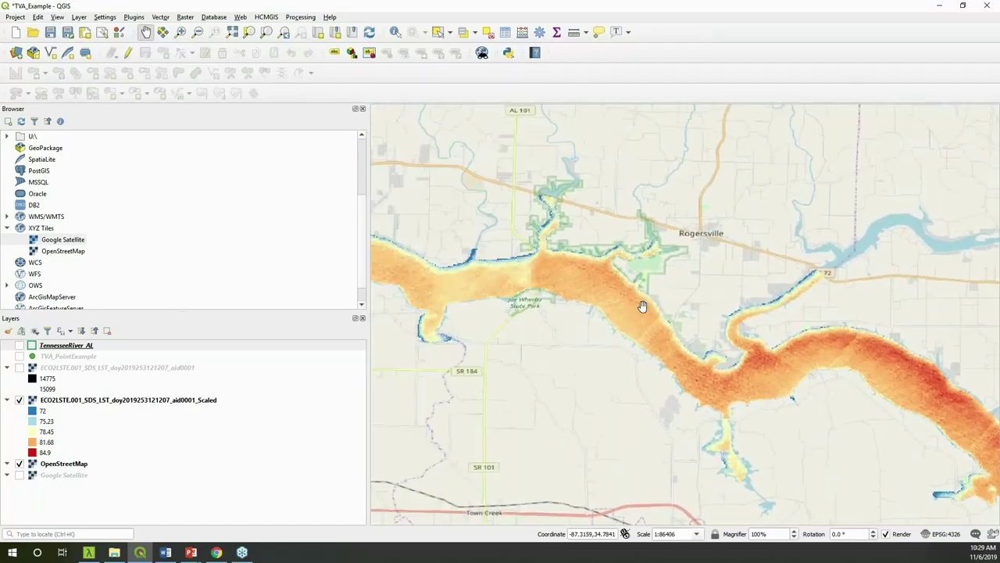
drag(414, 236, 610, 308)
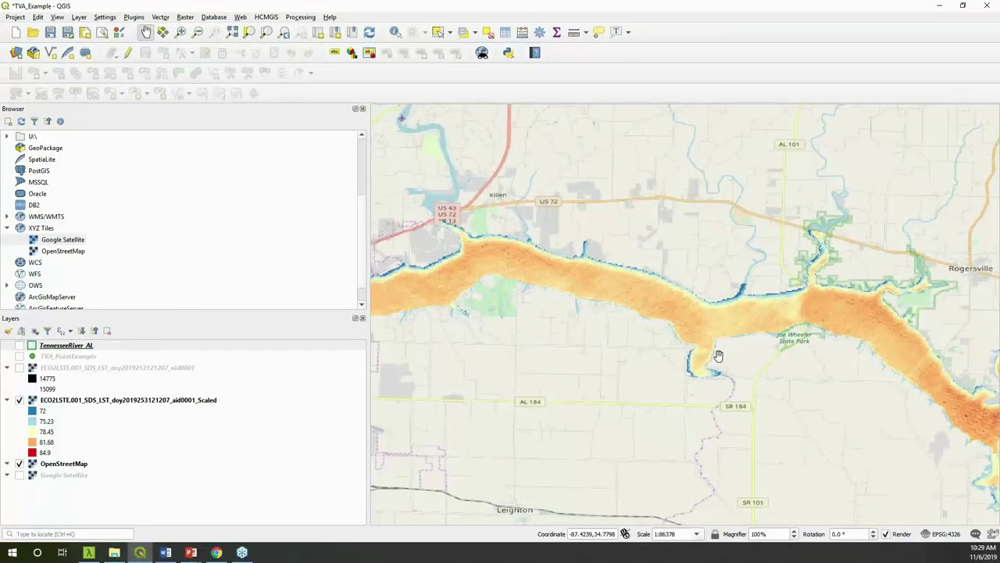
drag(719, 357, 915, 364)
scroll(734, 392, down, 1)
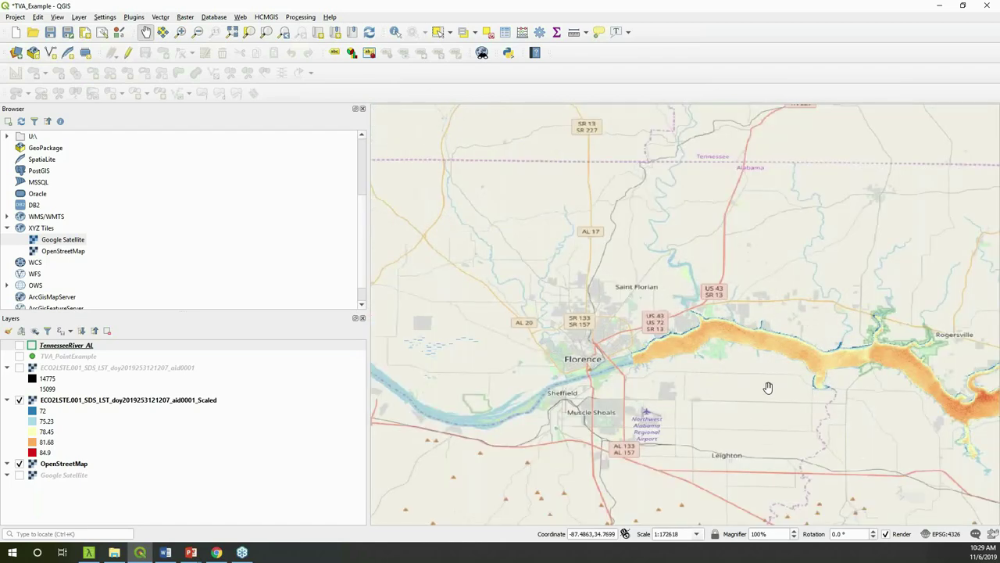
- Follow the scaled LST raster eastward past Decatur and examine its pixels at the river bend by Redstone Arsenal
drag(768, 386, 536, 331)
drag(752, 376, 569, 298)
drag(801, 387, 621, 321)
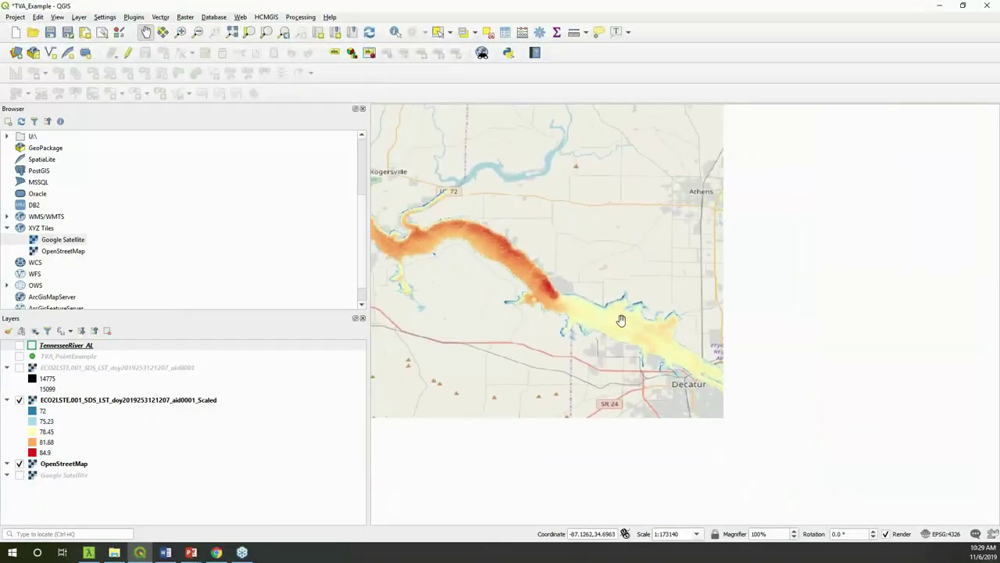
drag(693, 355, 586, 318)
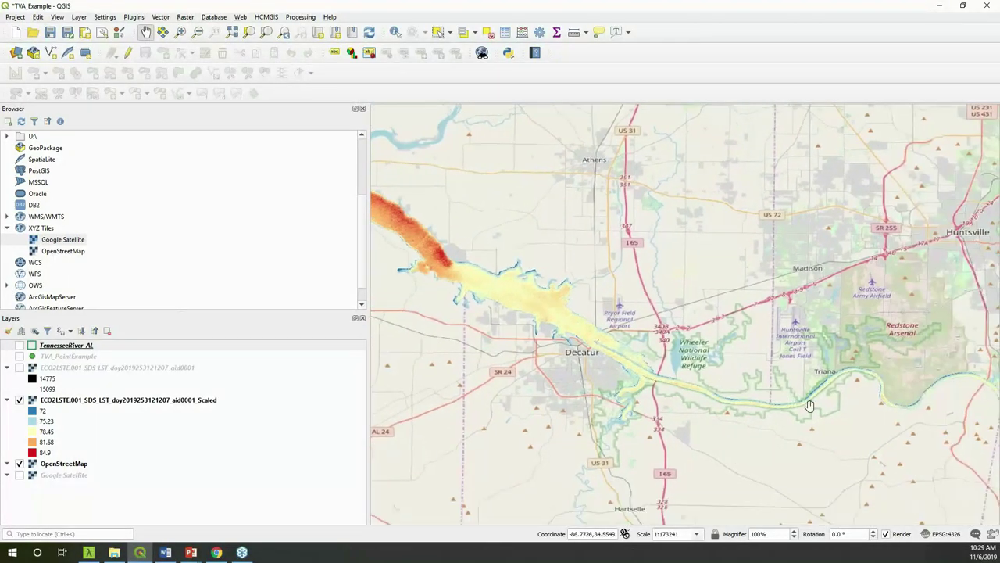
scroll(896, 392, up, 1)
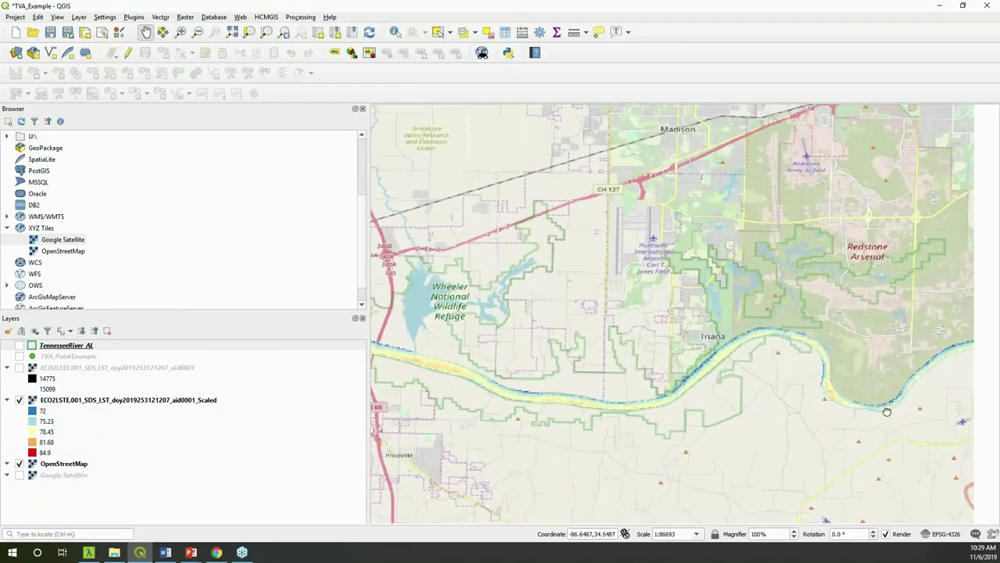
scroll(670, 384, up, 1)
scroll(680, 396, up, 1)
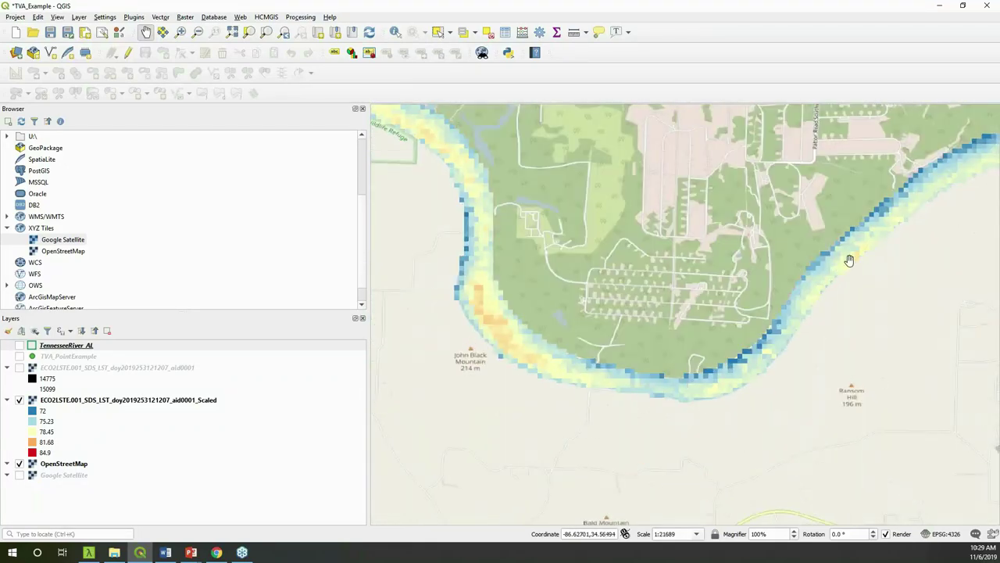